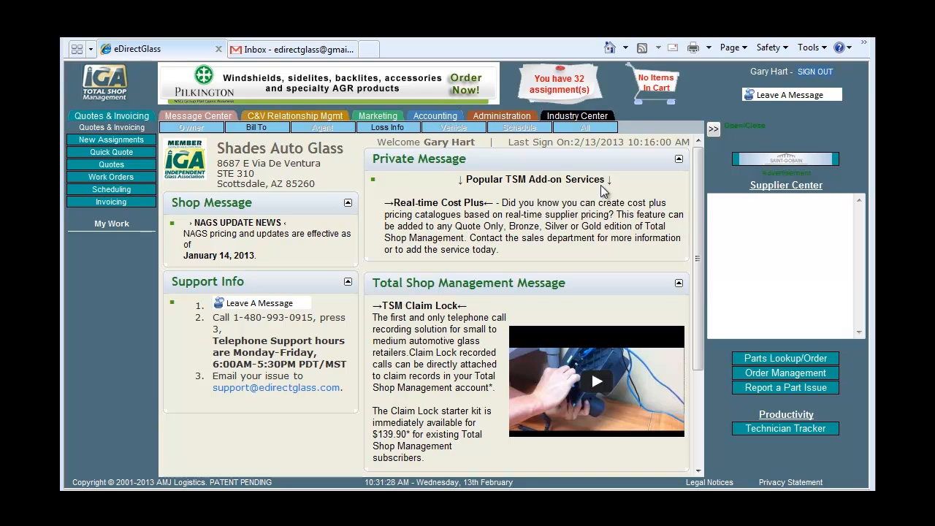
Open Shop Detail, highlight the SMTP server, user name and password fields, and scroll down
left_click(501, 121)
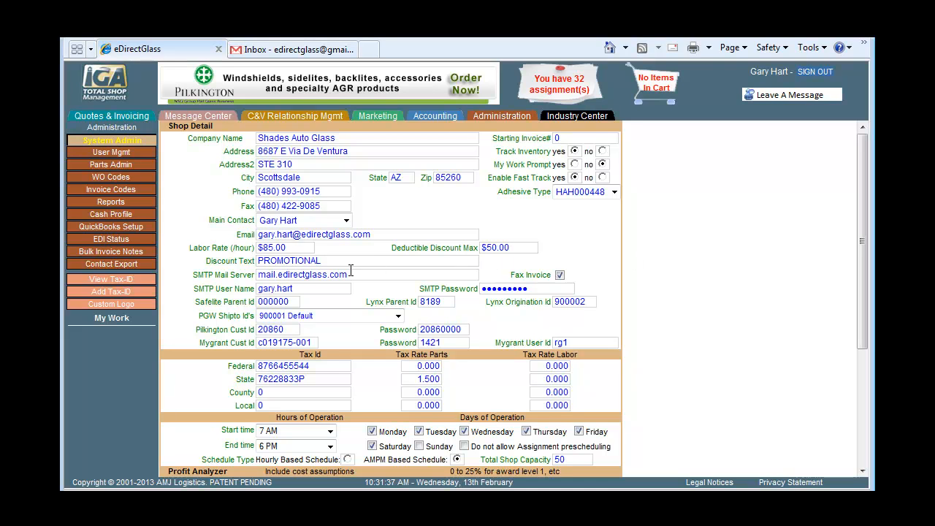
left_click_drag(196, 273, 281, 281)
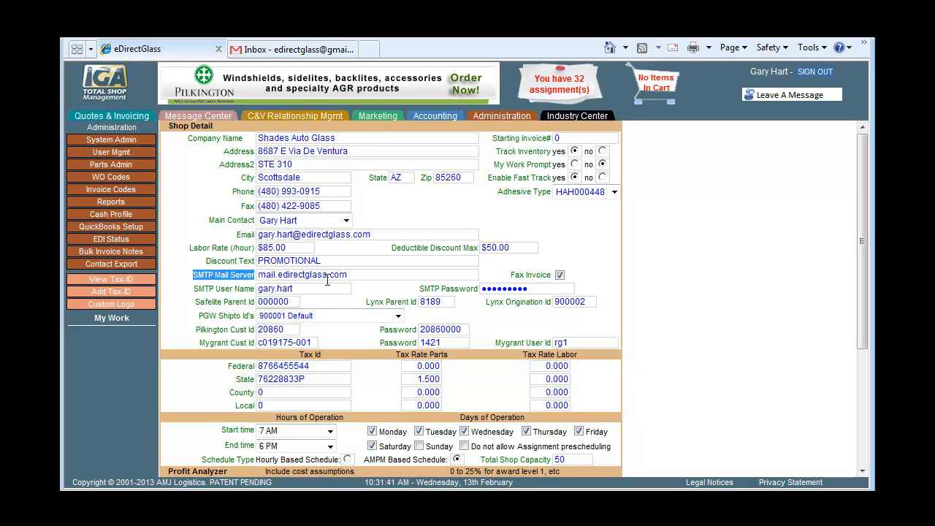
left_click_drag(193, 288, 254, 289)
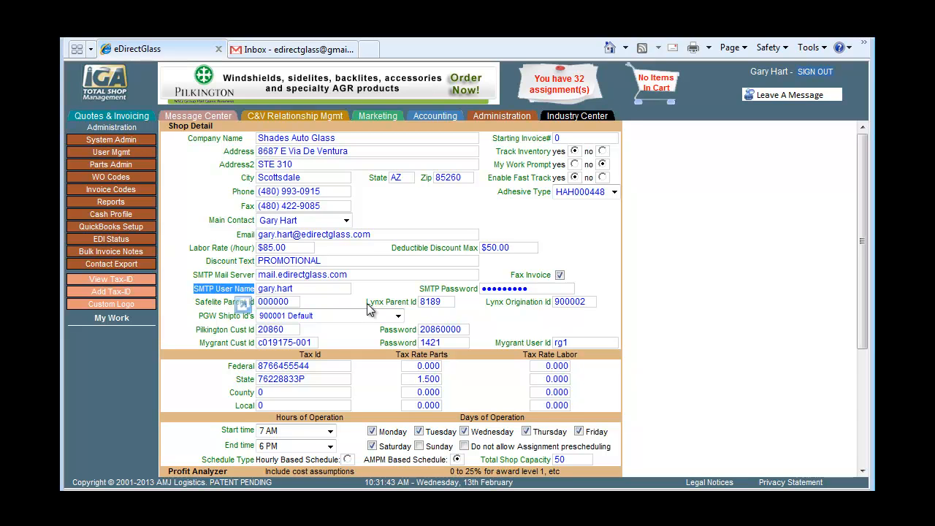
left_click_drag(419, 289, 500, 290)
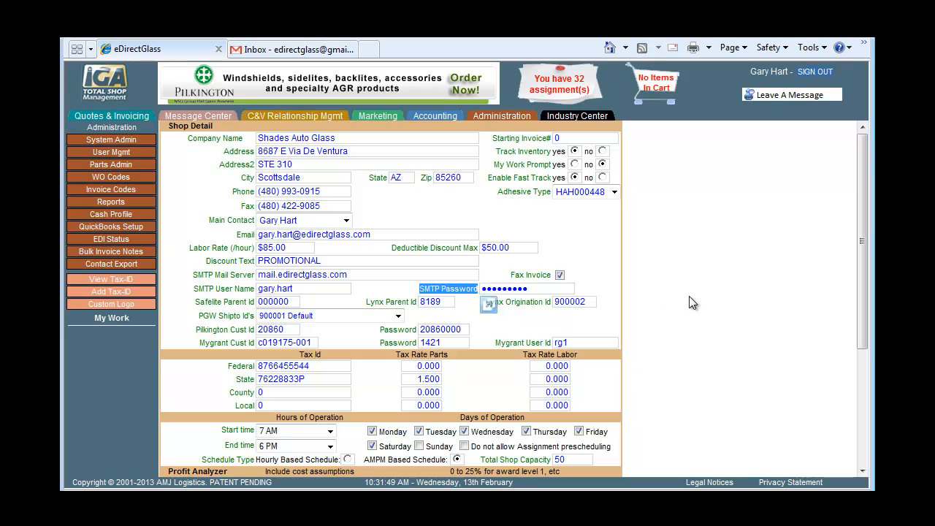
scroll(693, 303, "down", 5)
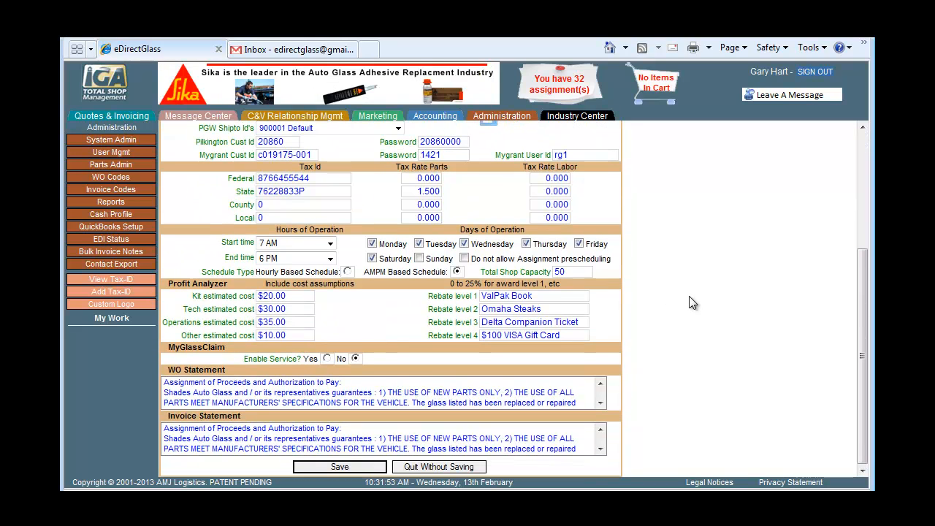
Set MyGlassClaim's Enable Service? to Yes and scroll through the expanded options
left_click(326, 358)
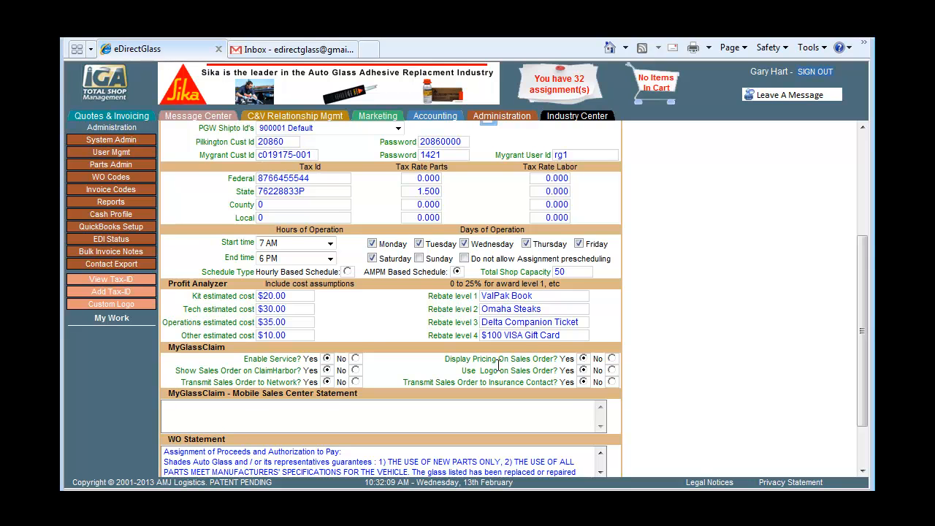
scroll(498, 364, "down", 1)
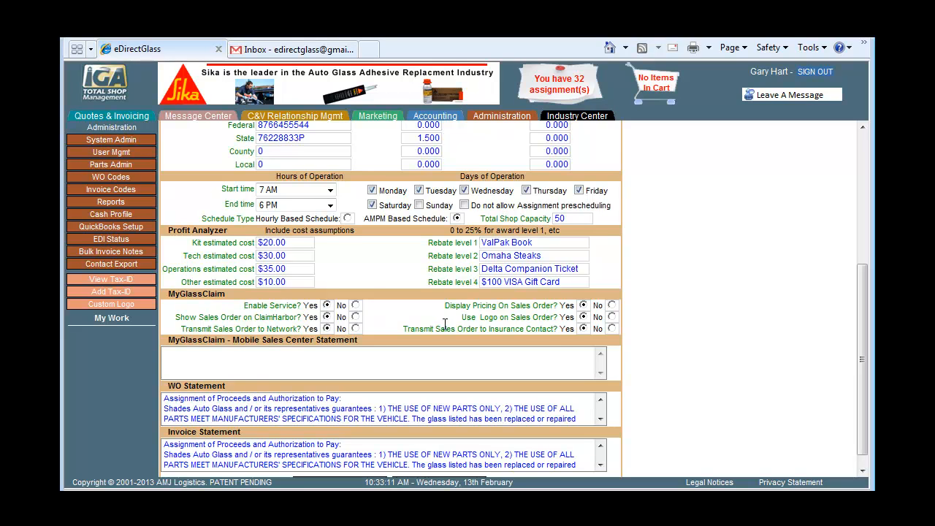
scroll(476, 303, "down", 1)
Save the enabled MyGlassClaim settings and paste the contract-for-service text into Mobile Sales Center Statement
left_click(369, 464)
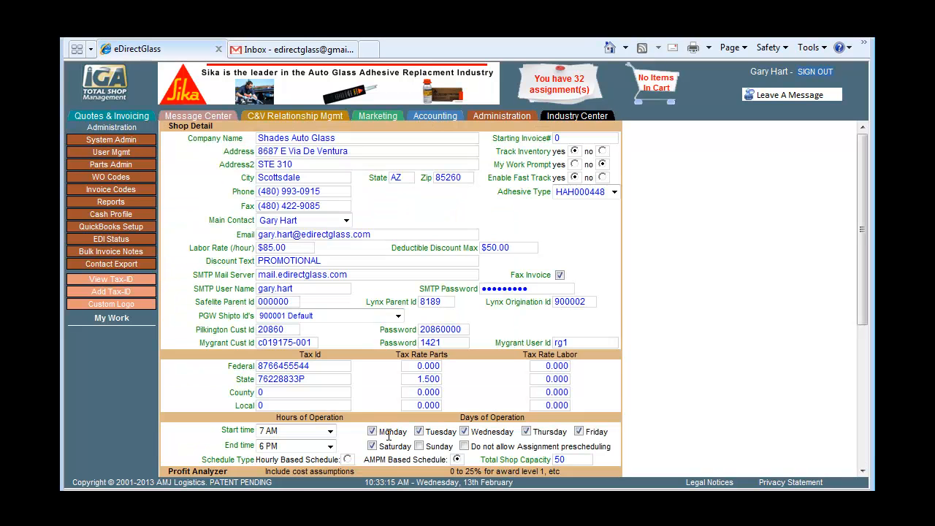
scroll(403, 402, "down", 4)
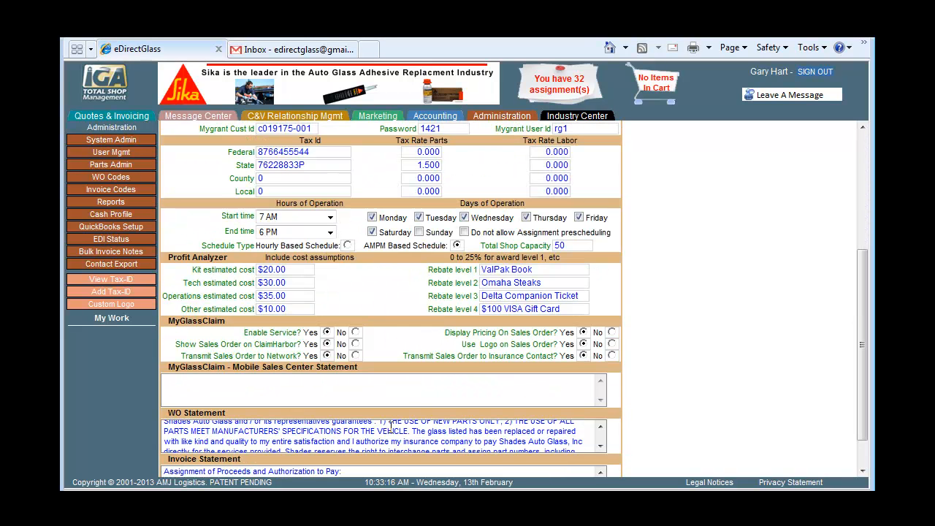
left_click(426, 392)
key("ctrl+v")
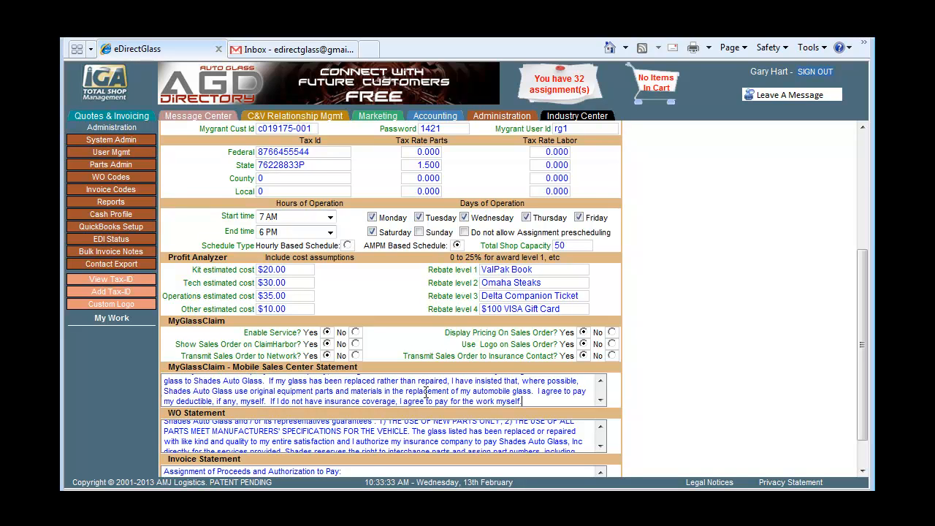
left_click(599, 381)
left_click(599, 381)
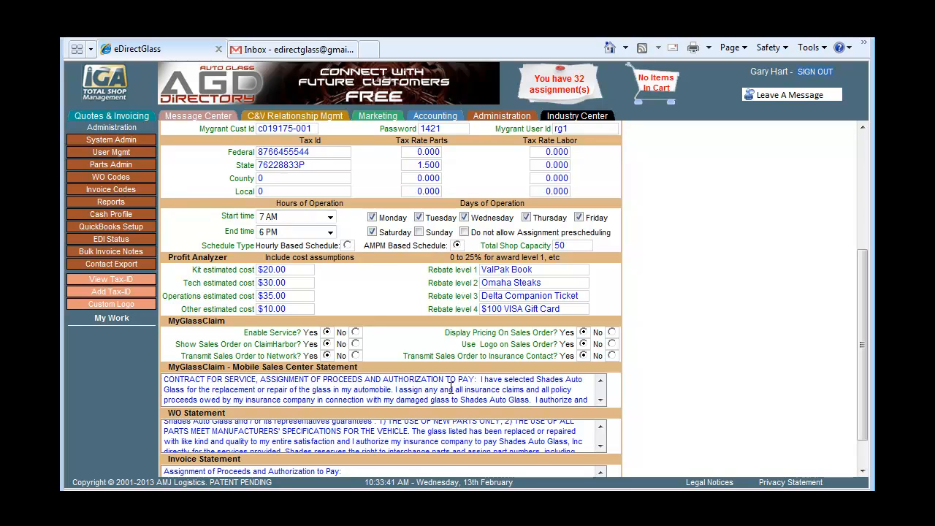
Save the new Mobile Sales Center Statement and go to Quotes & Invoicing
scroll(718, 323, "down", 1)
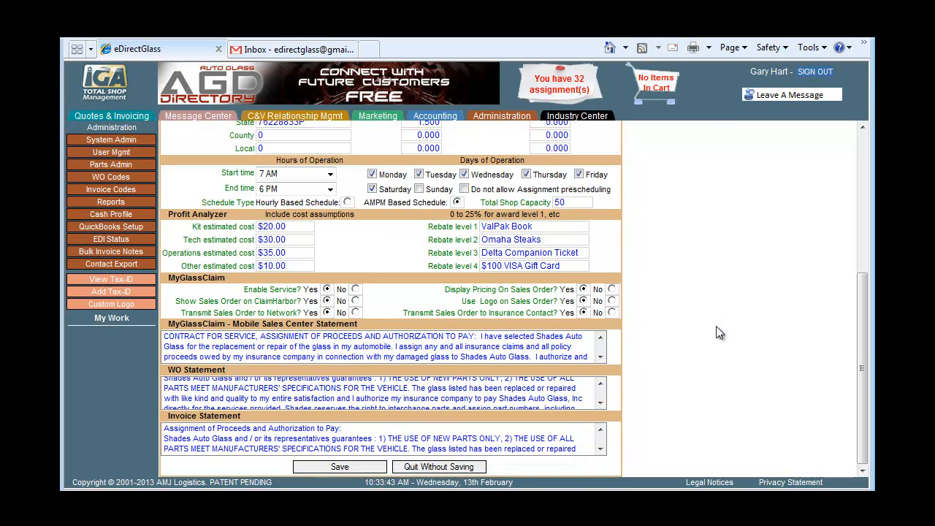
left_click(371, 466)
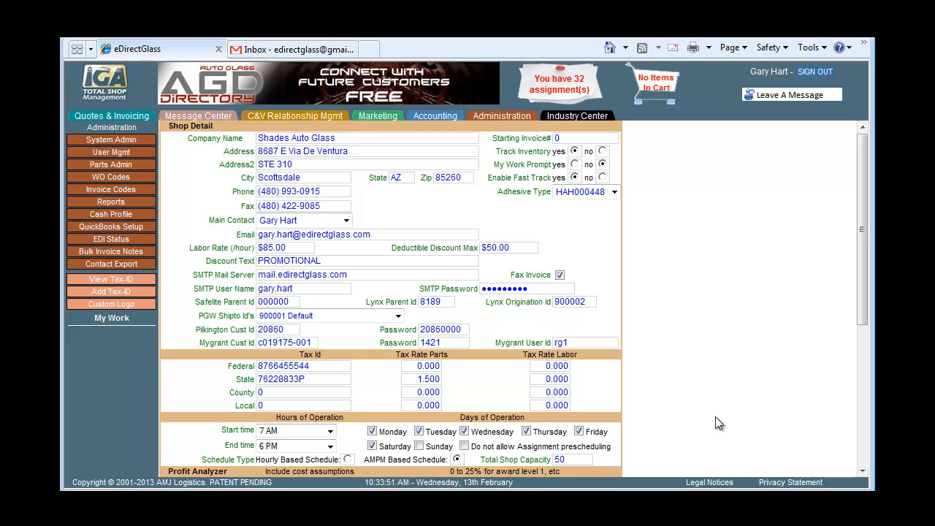
left_click(130, 117)
Start a new quote and enter the customer's phone, name, street address and zip code
left_click(121, 165)
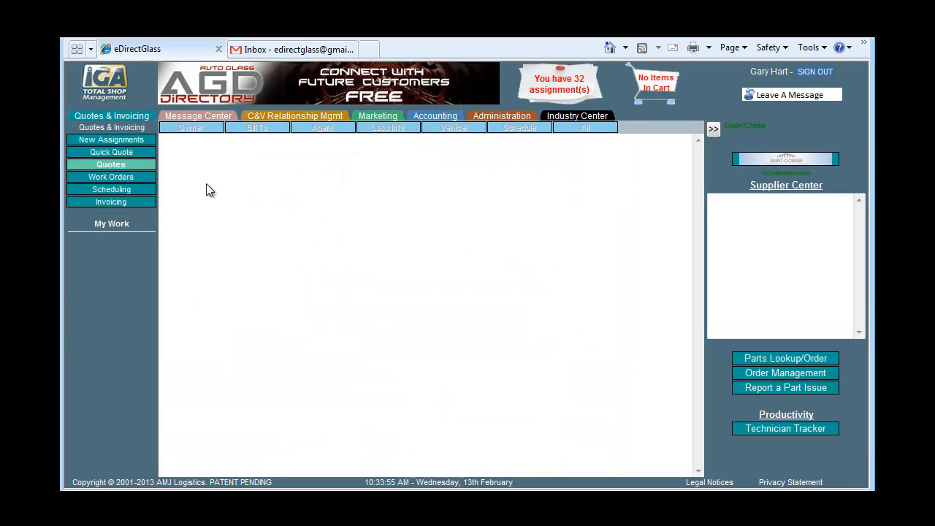
left_click(243, 228)
left_click(246, 154)
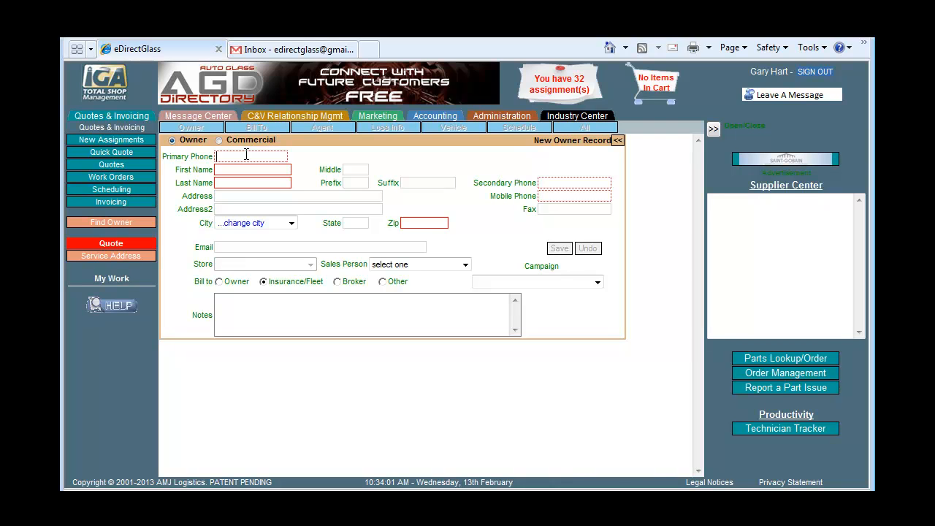
type("4805551212")
key("Tab")
key("Tab")
type("1234 ")
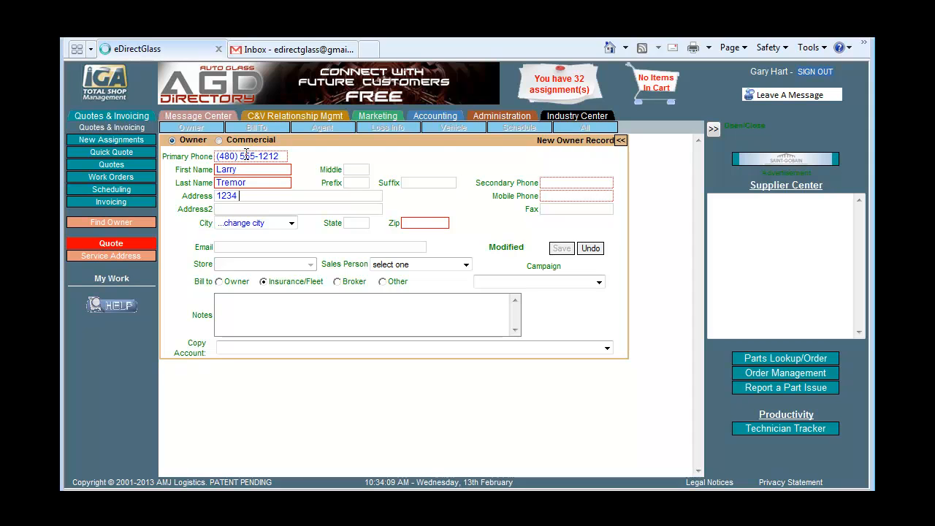
type("E Anywhere St")
key("Tab")
type("85258")
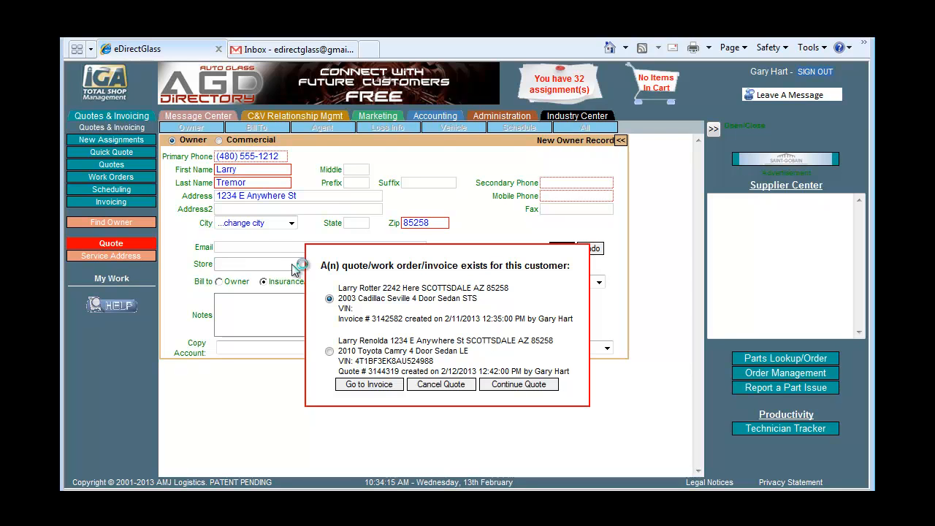
Add the customer's e-mail, Phoenix radio spot campaign and salesperson, and save the owner record
left_click(525, 388)
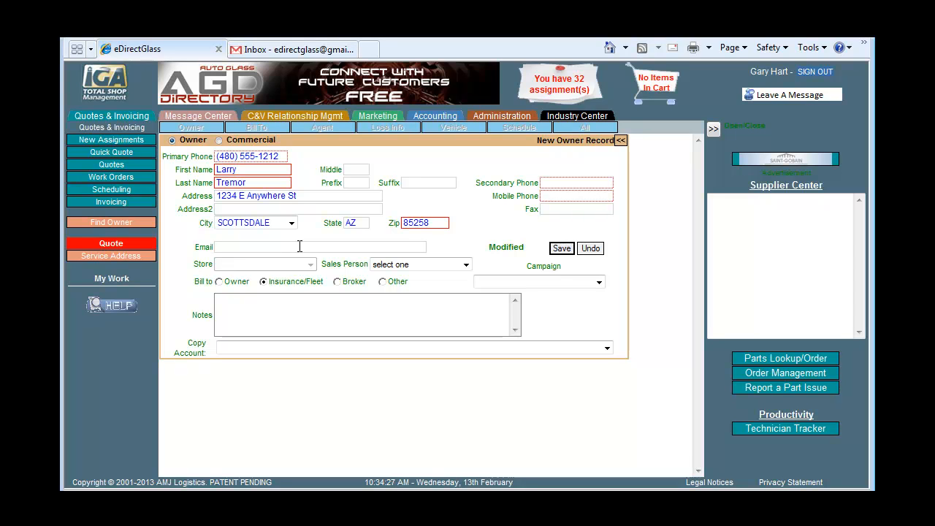
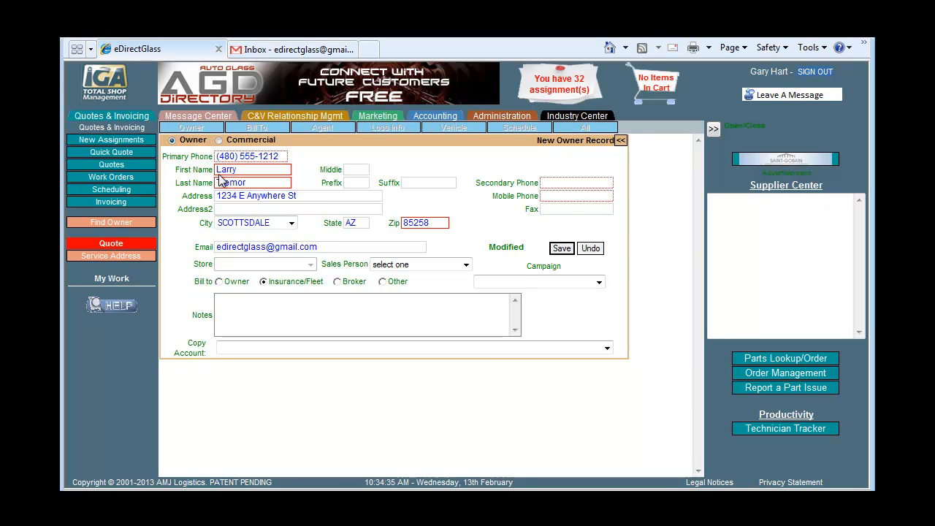
left_click(516, 283)
left_click(503, 323)
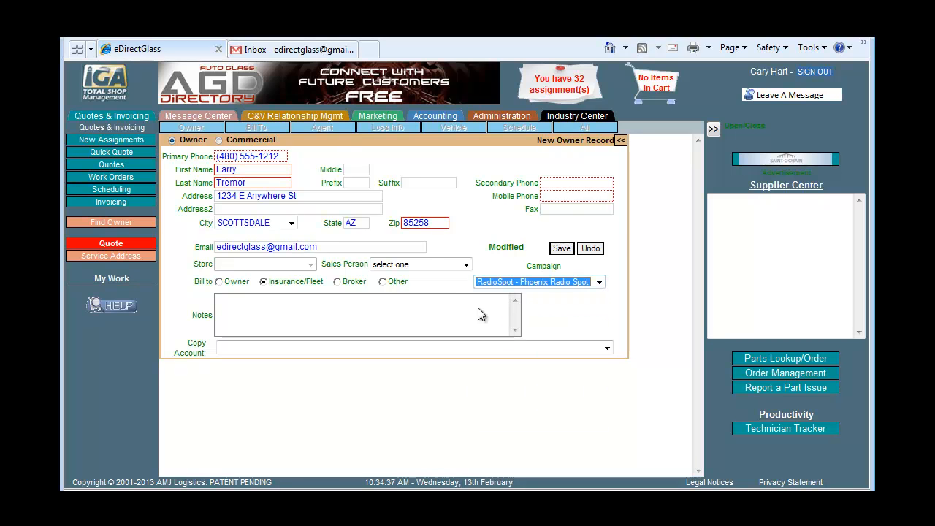
left_click(428, 265)
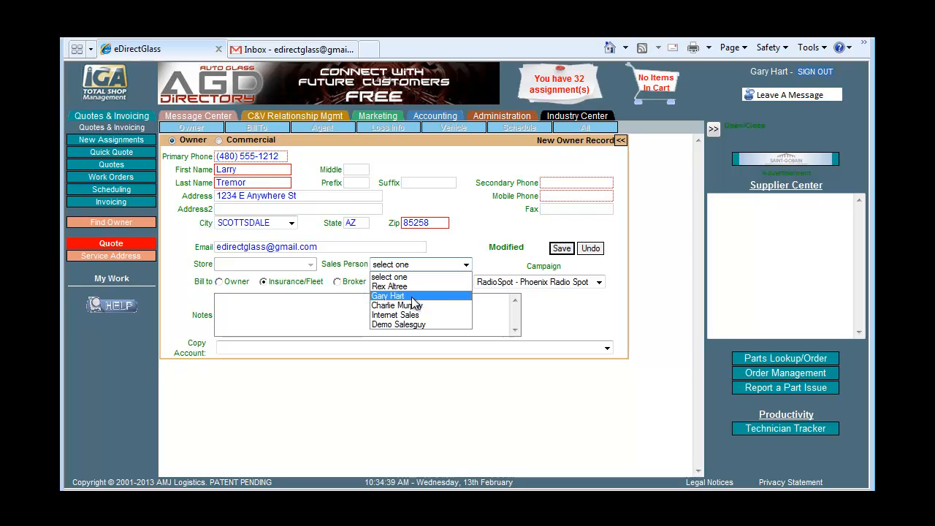
left_click(409, 296)
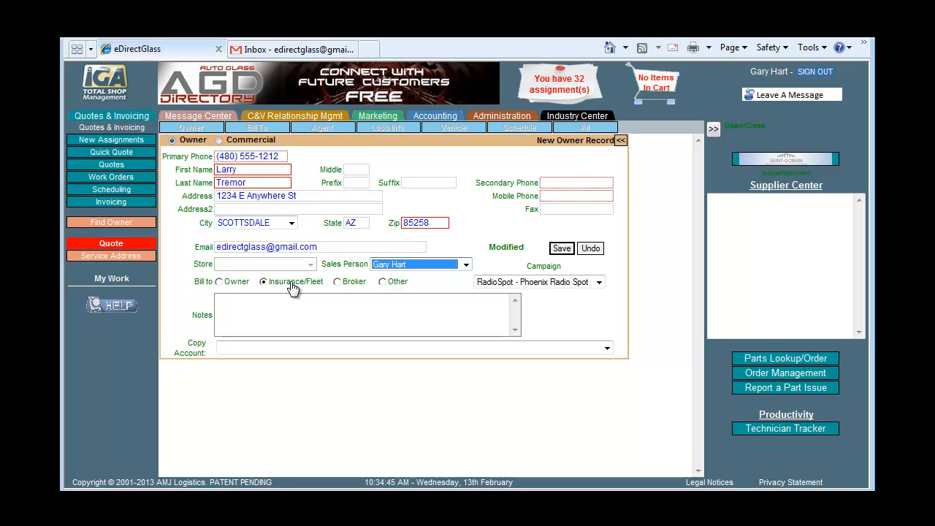
left_click(560, 248)
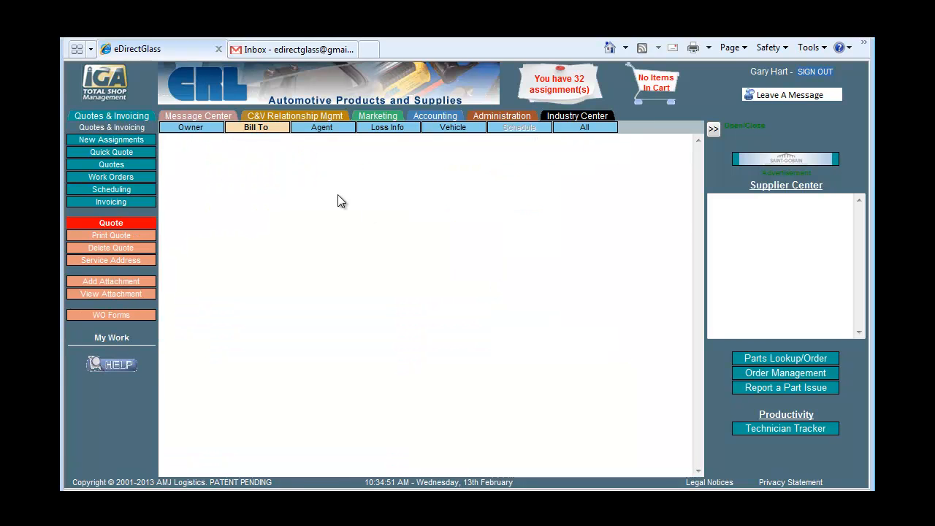
Bill STATEWIDE MUTUAL with the policy number, 100.00 deductible and loss date 02/11/2013, then save
type("Statew")
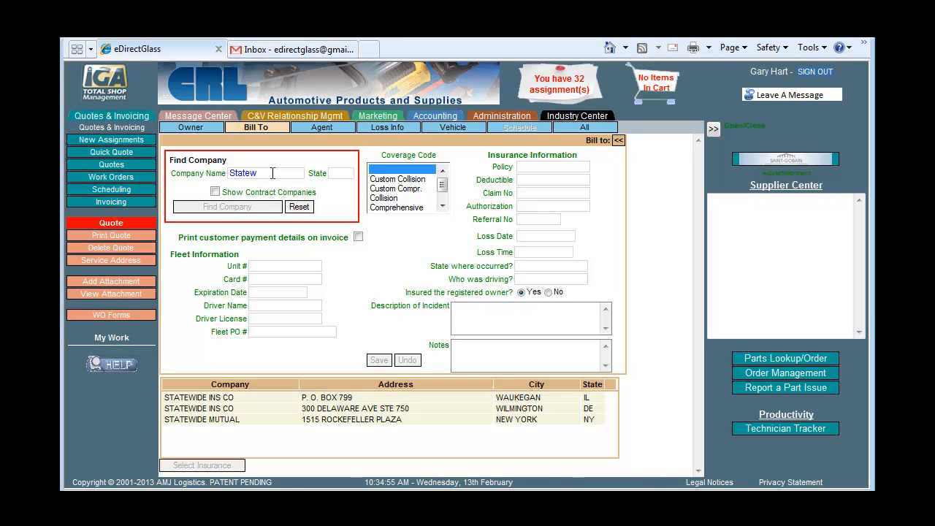
left_click(284, 420)
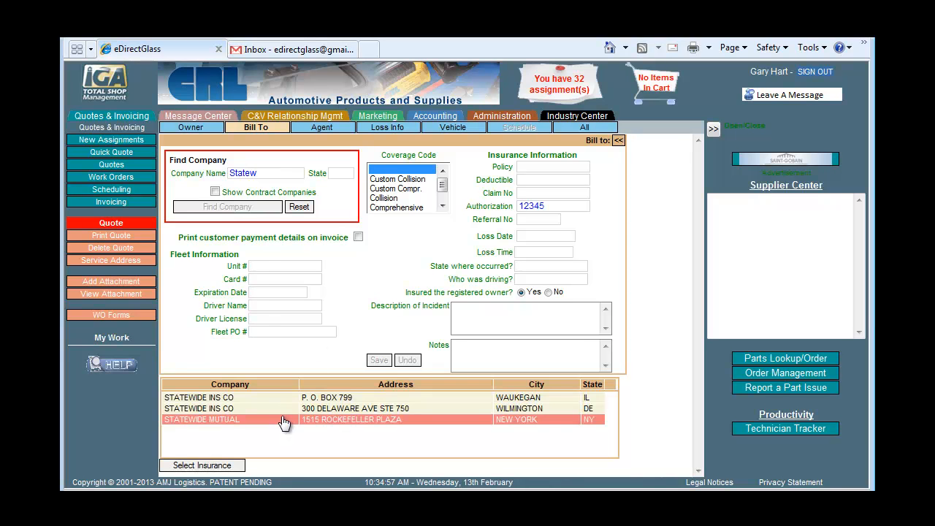
type("323232")
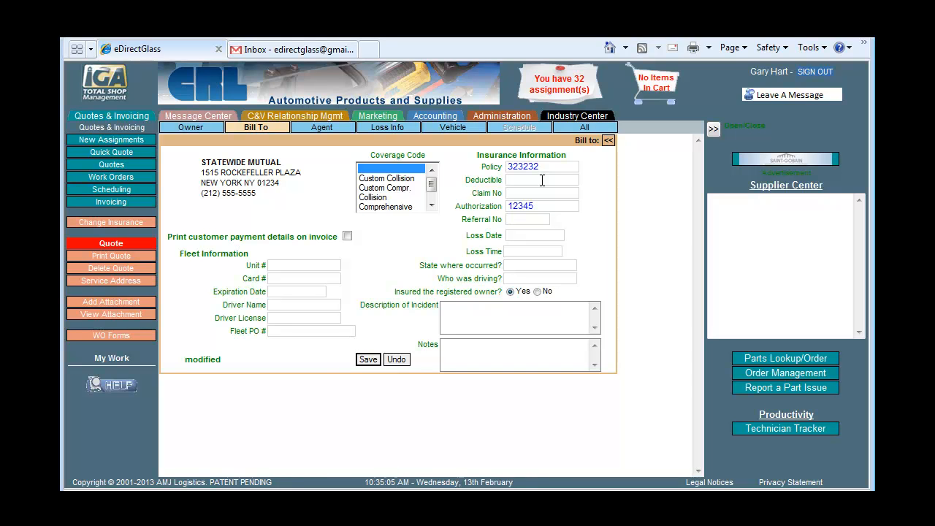
type("100.00")
left_click(544, 240)
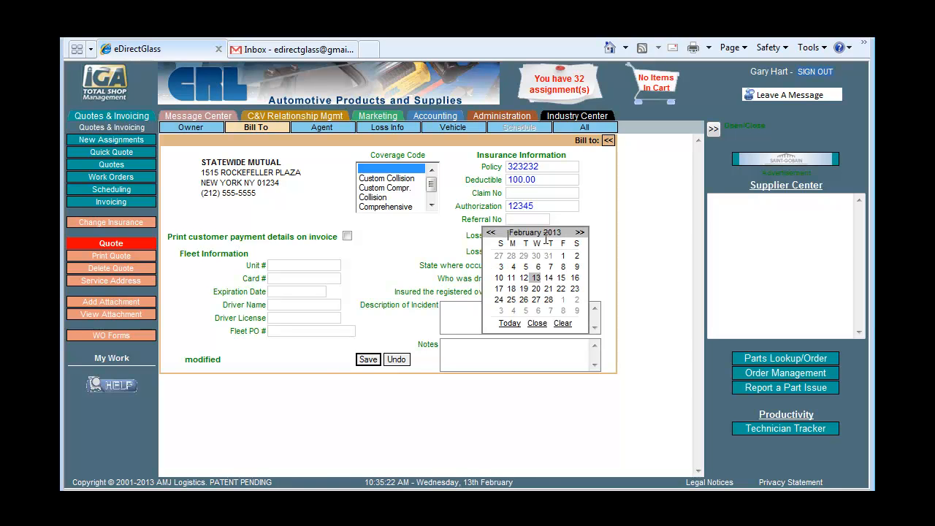
left_click(508, 277)
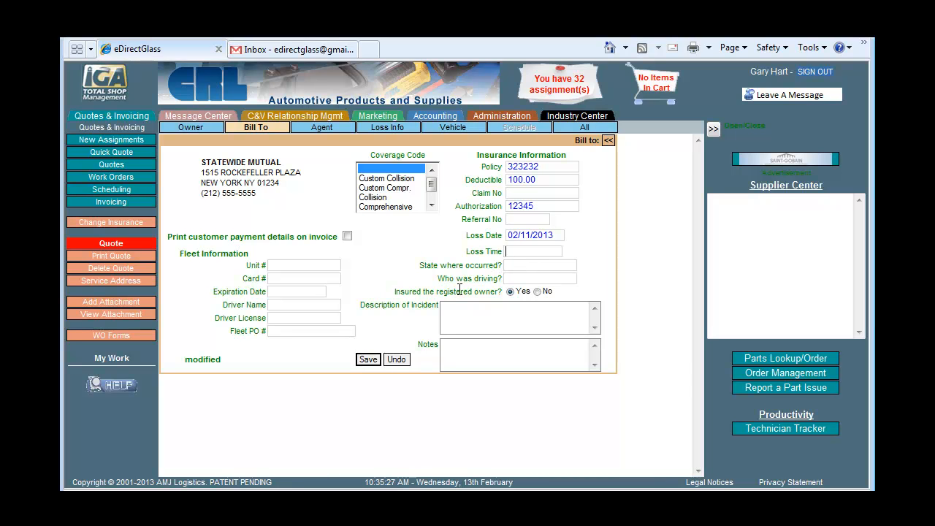
left_click(367, 360)
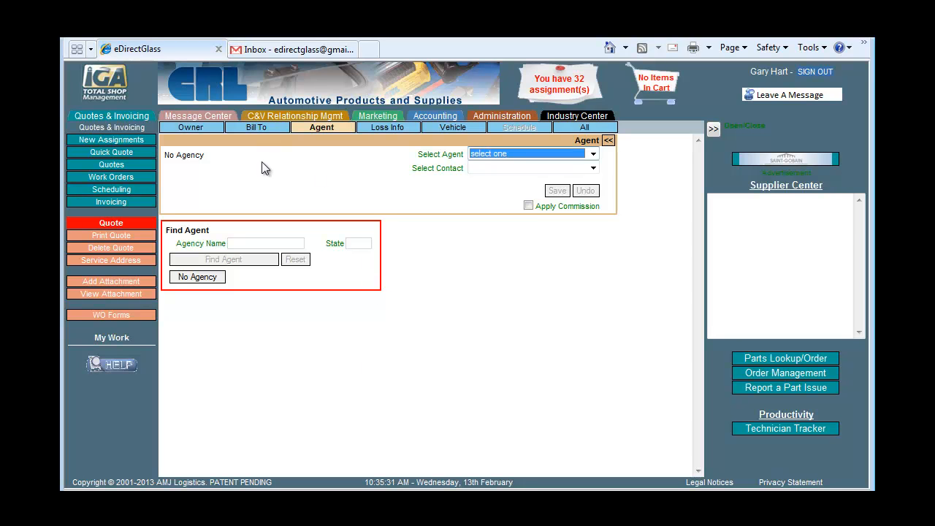
In Loss Info, place a bullseye chip on the windshield, set cause to Rock, and save
left_click(394, 128)
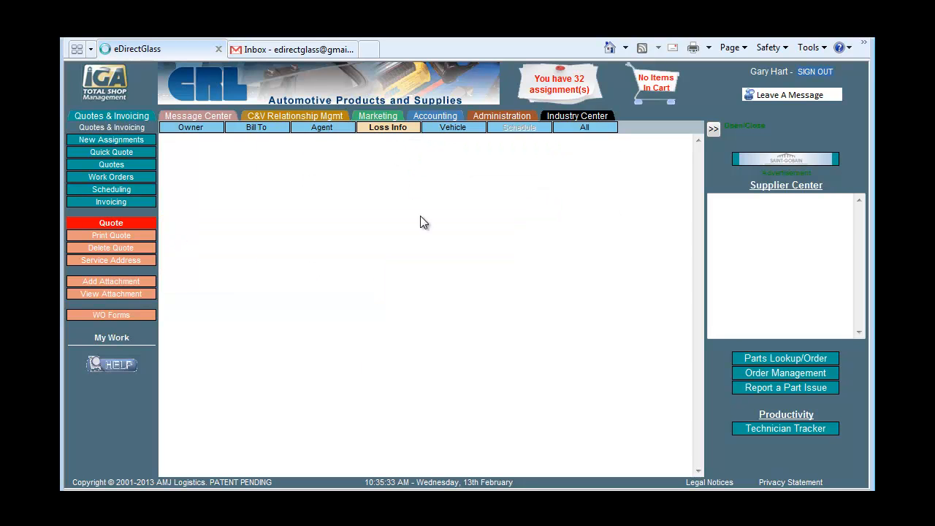
left_click_drag(231, 332, 468, 186)
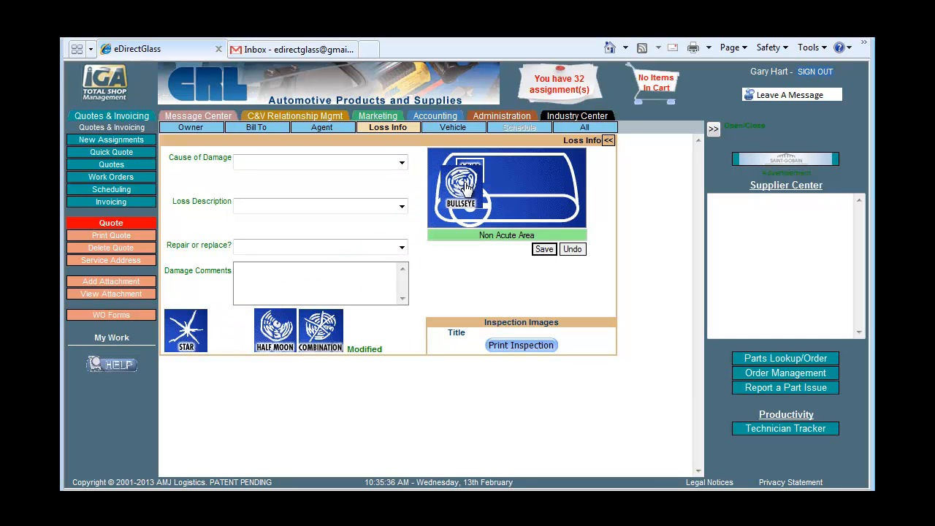
left_click(385, 167)
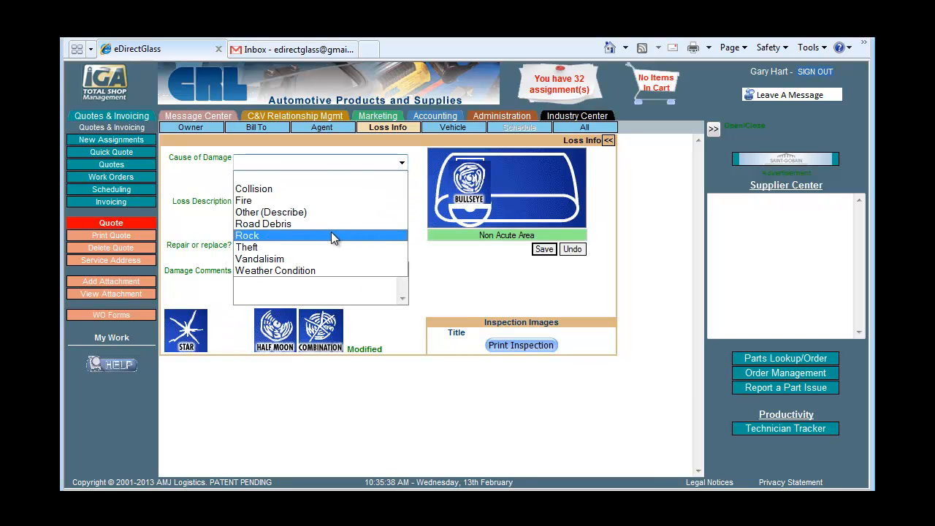
left_click(331, 233)
left_click(544, 249)
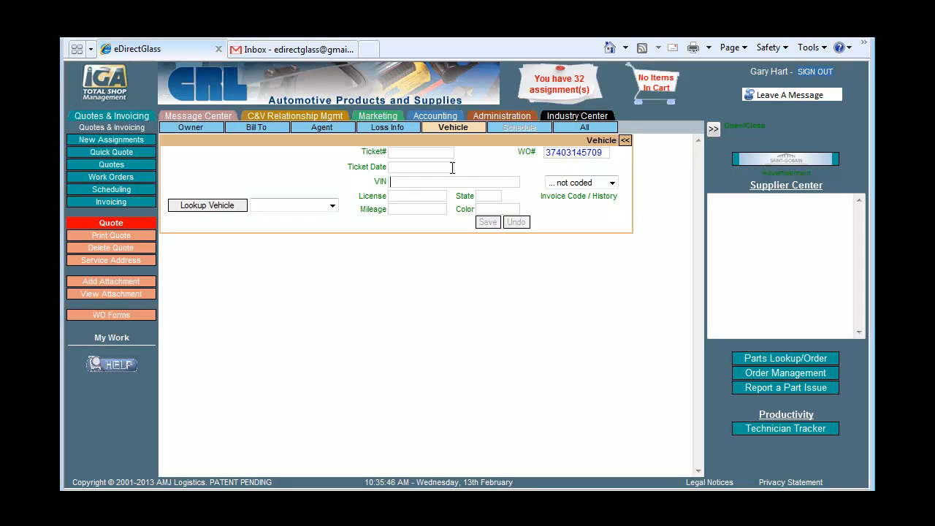
Look up a 2010 Toyota Camry LE and show its glass parts
left_click(221, 207)
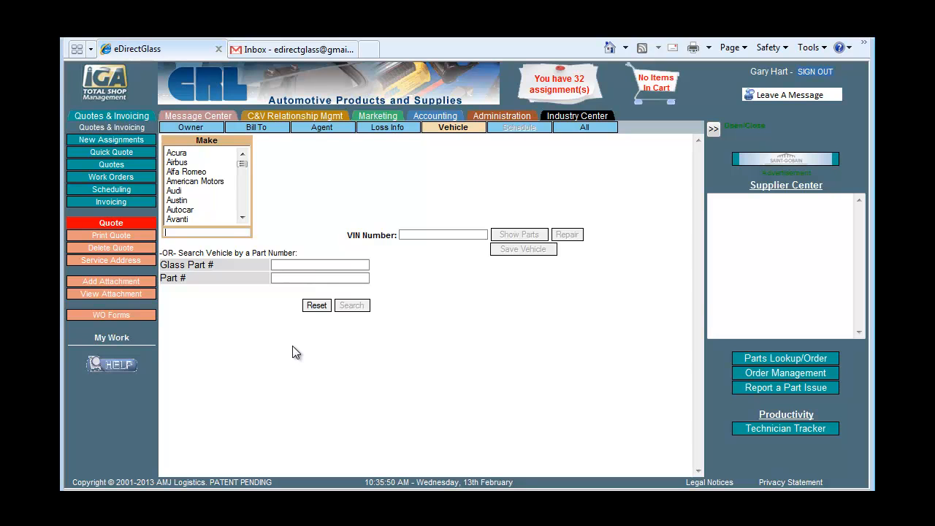
type("TOYOTA")
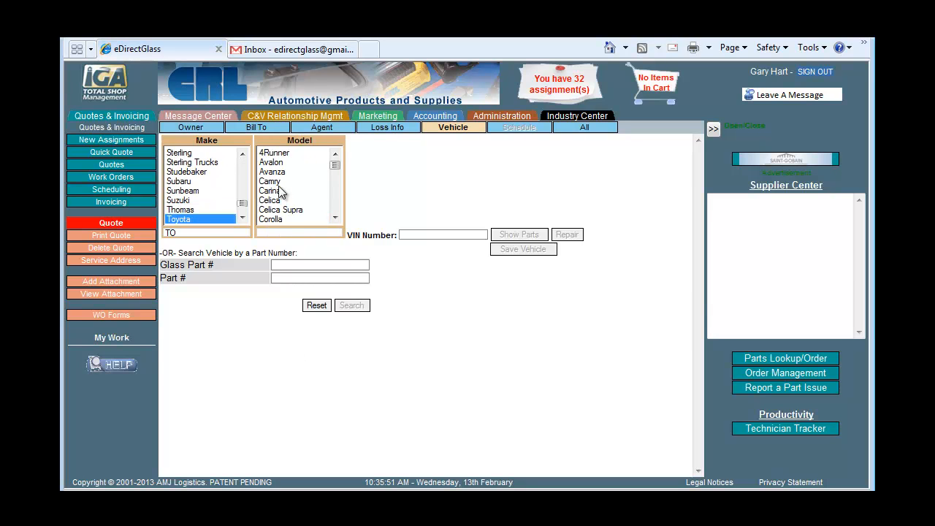
left_click(279, 184)
left_click(360, 181)
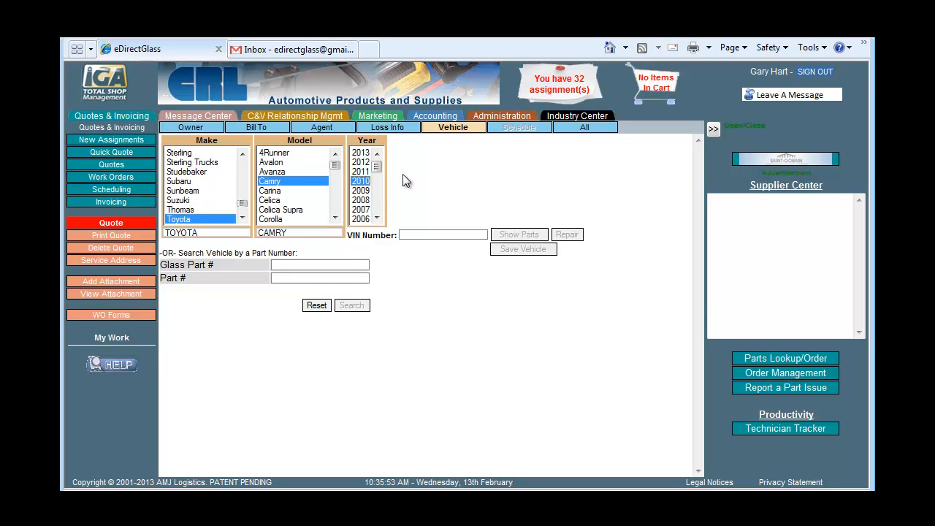
left_click(499, 162)
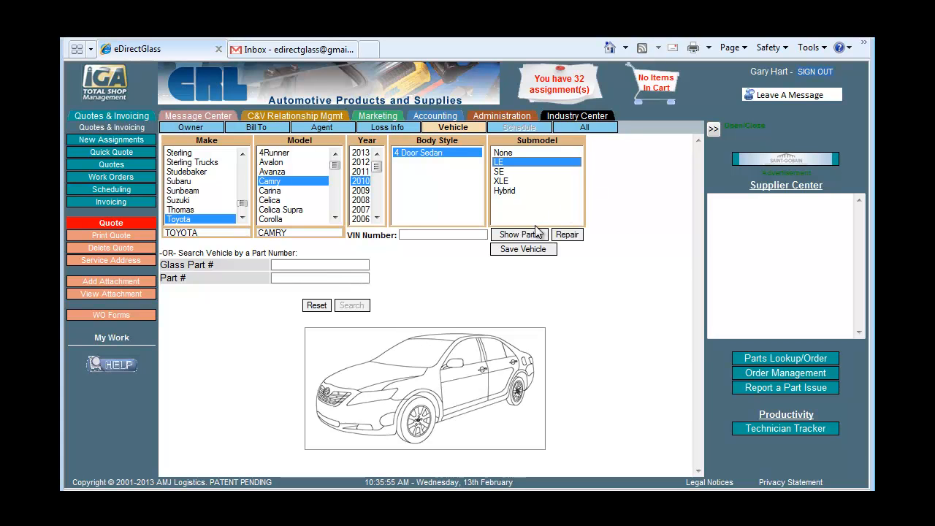
left_click(530, 237)
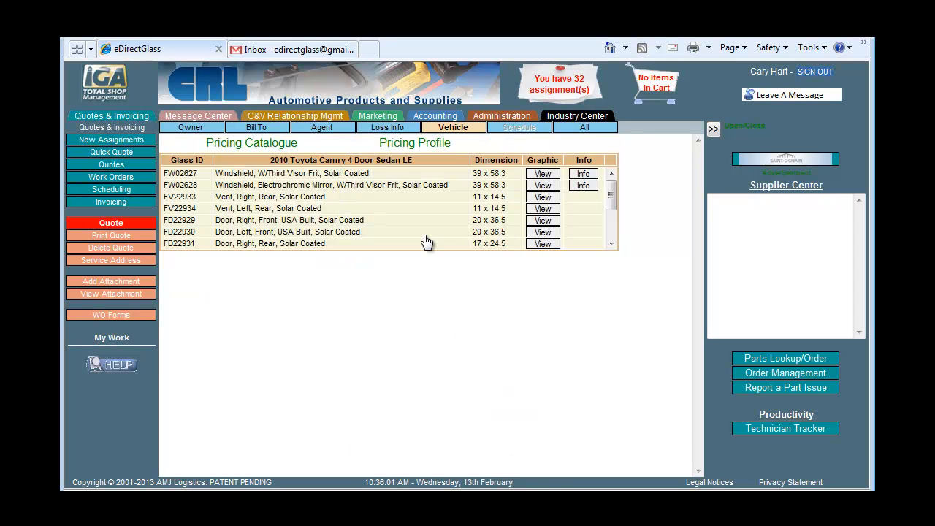
Select windshield FW02628, check its glass row, and scroll down the parts list
left_click(195, 186)
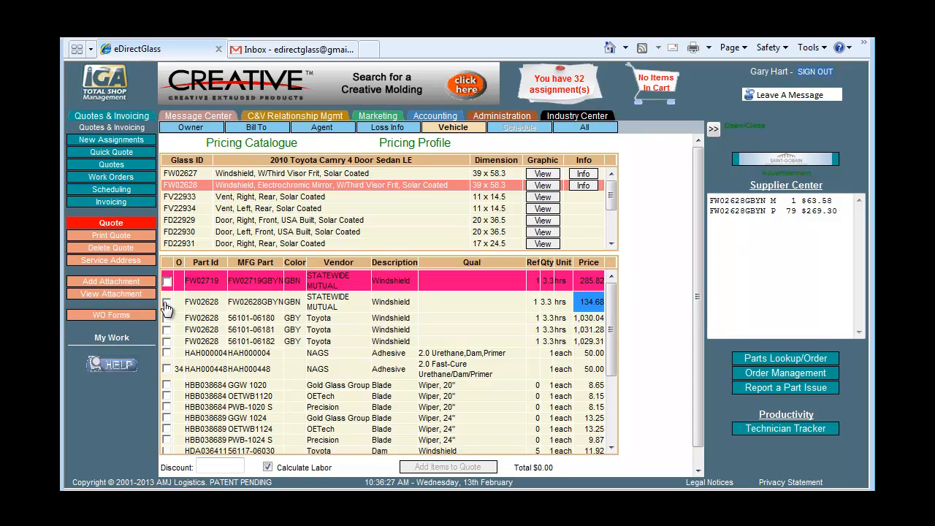
left_click(167, 302)
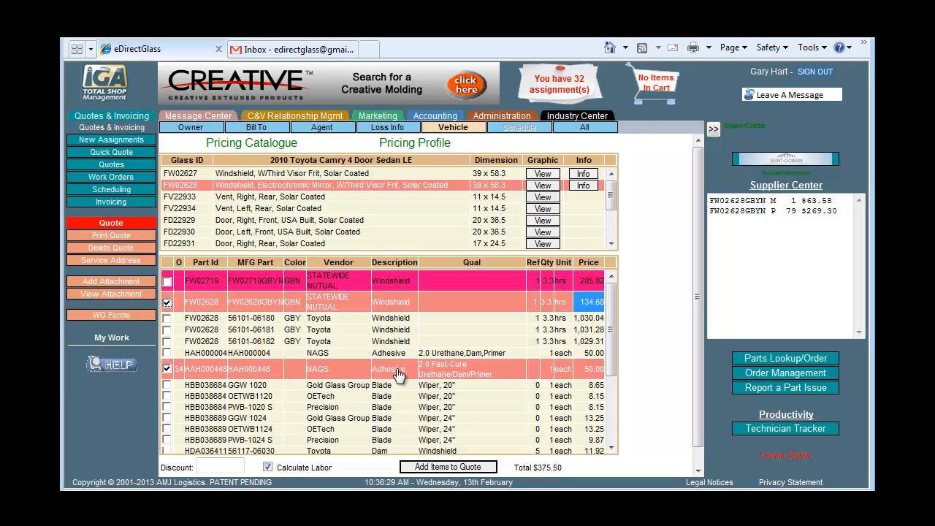
scroll(401, 382, "down", 3)
scroll(401, 381, "down", 5)
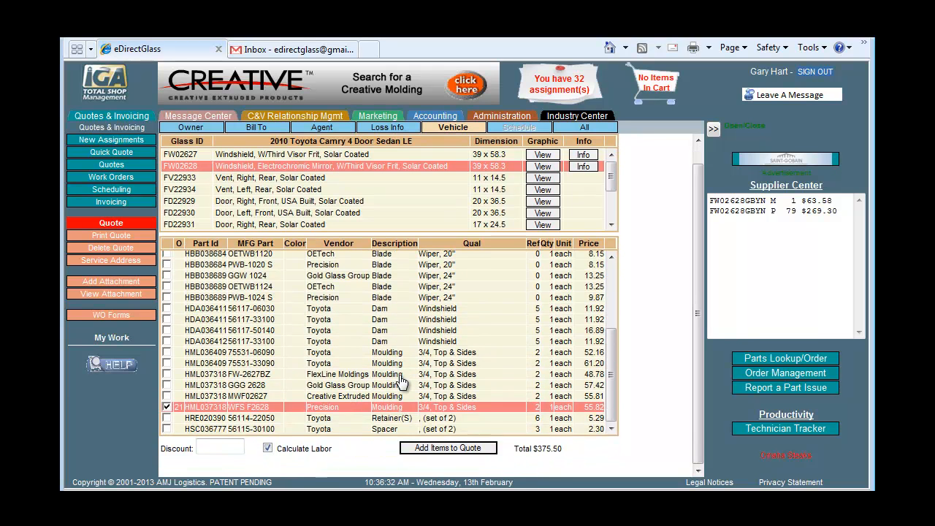
Add the checked windshield, labor, adhesive and moulding items to the quote
left_click(445, 449)
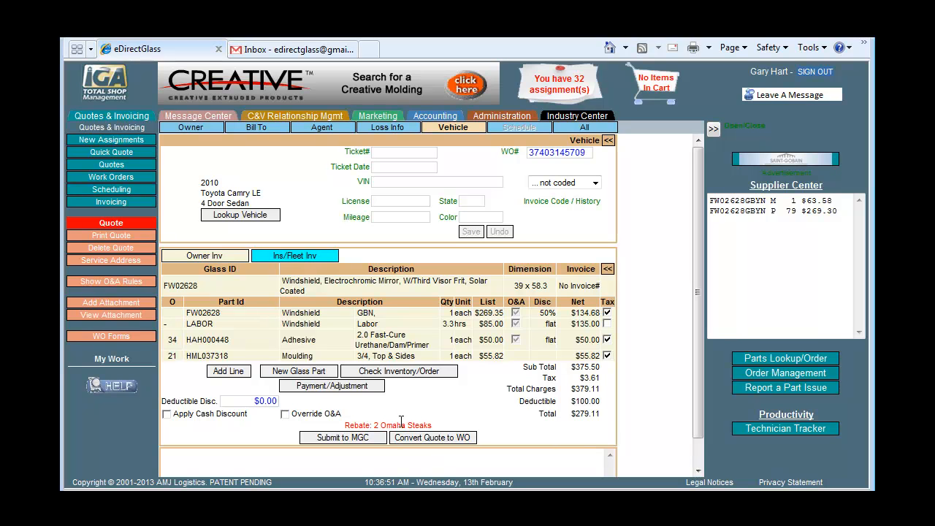
Submit the quote to MGC
left_click(343, 438)
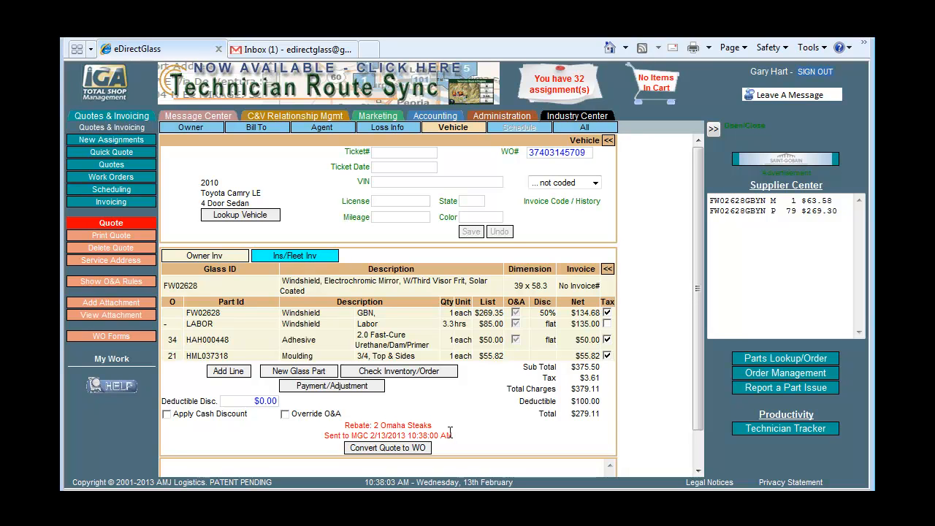
Open the Your Glass Claims Sales Order email from Shades Auto Glass in the Gmail inbox
left_click(299, 50)
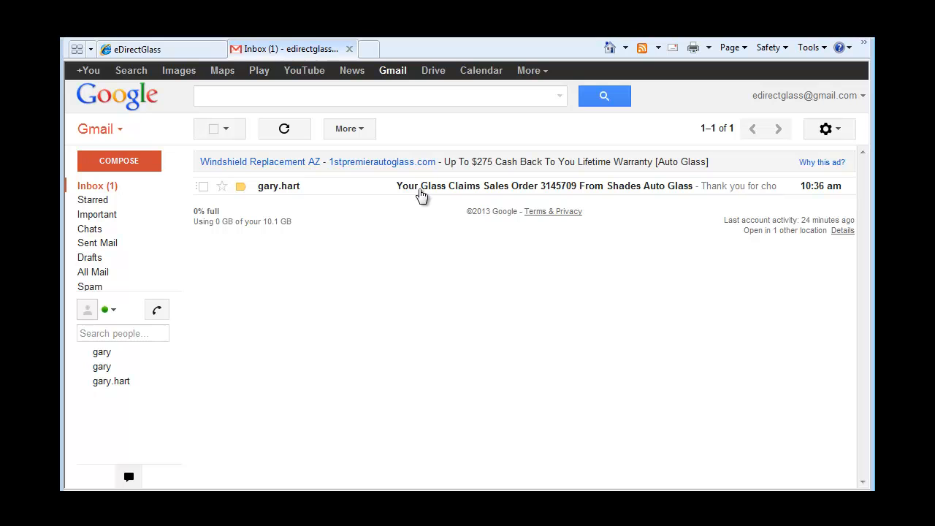
left_click(654, 191)
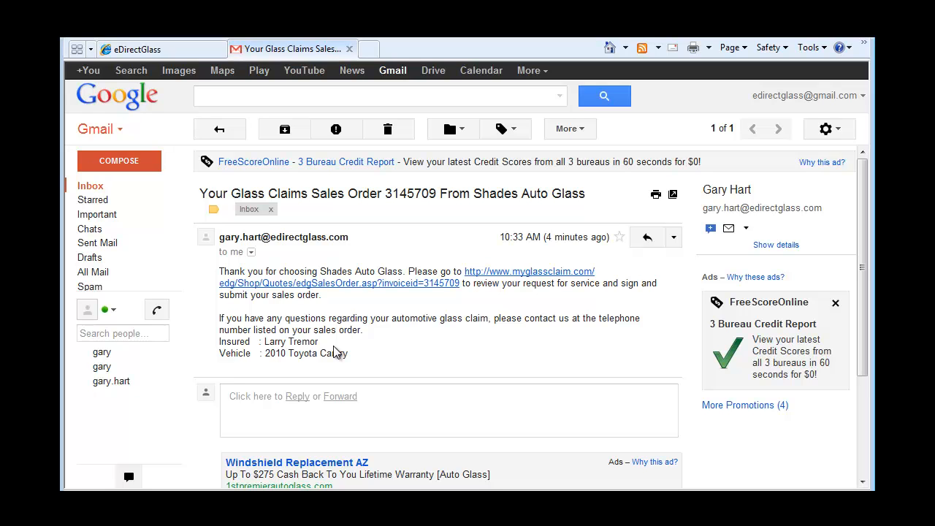
Follow the myglassclaim.com link and scroll the sales order down to the Terms & Conditions
left_click(366, 285)
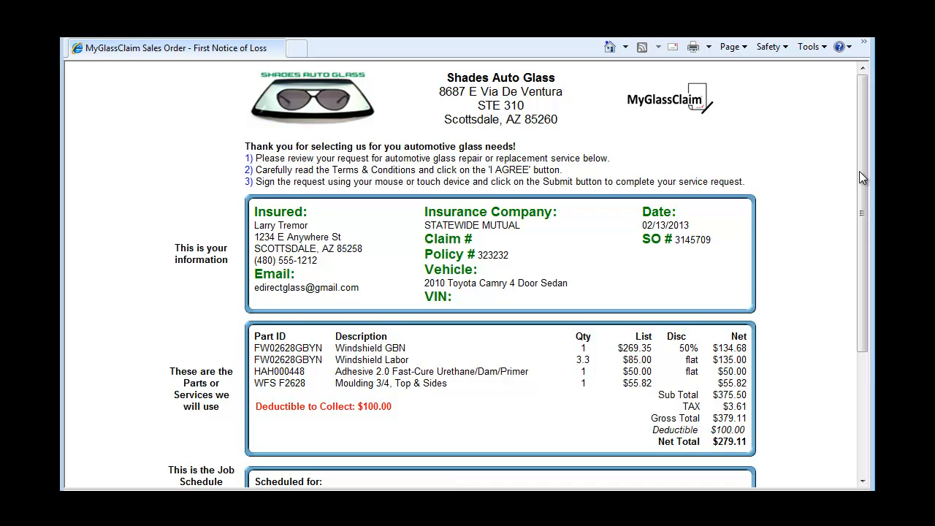
left_click_drag(859, 173, 843, 281)
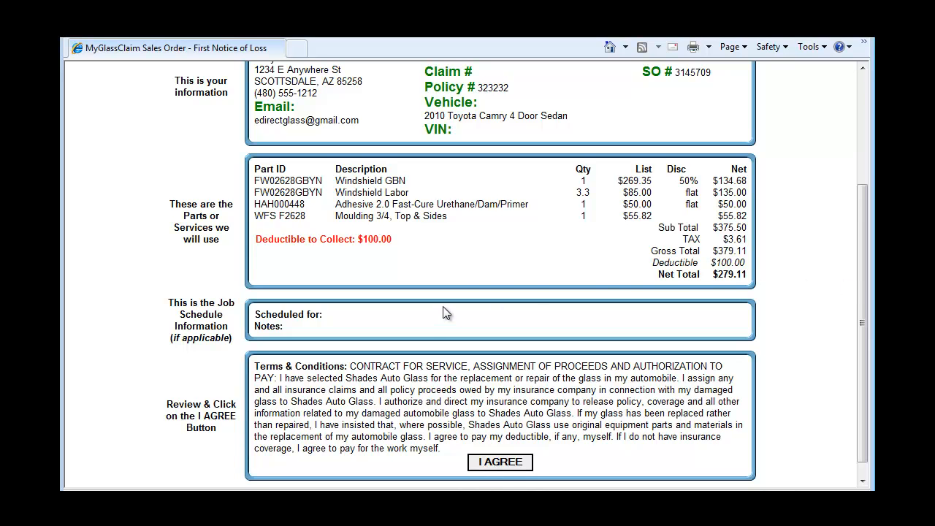
left_click_drag(858, 235, 853, 281)
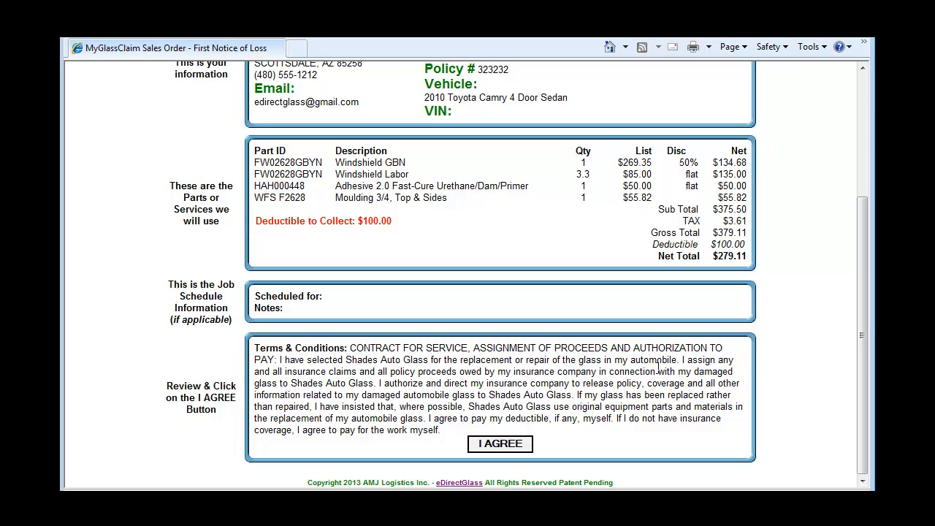
Accept the terms, draw the customer's signature in the signature box and submit the order
left_click(520, 443)
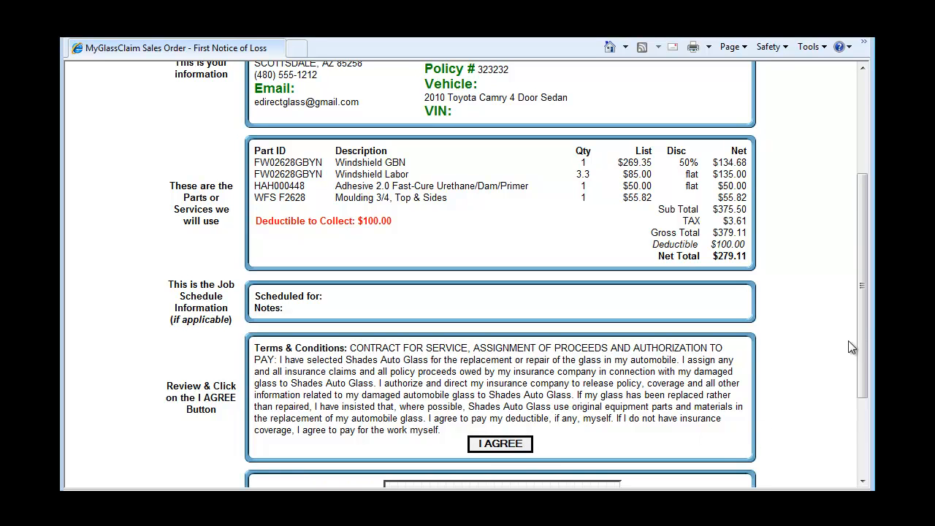
left_click_drag(856, 328, 853, 406)
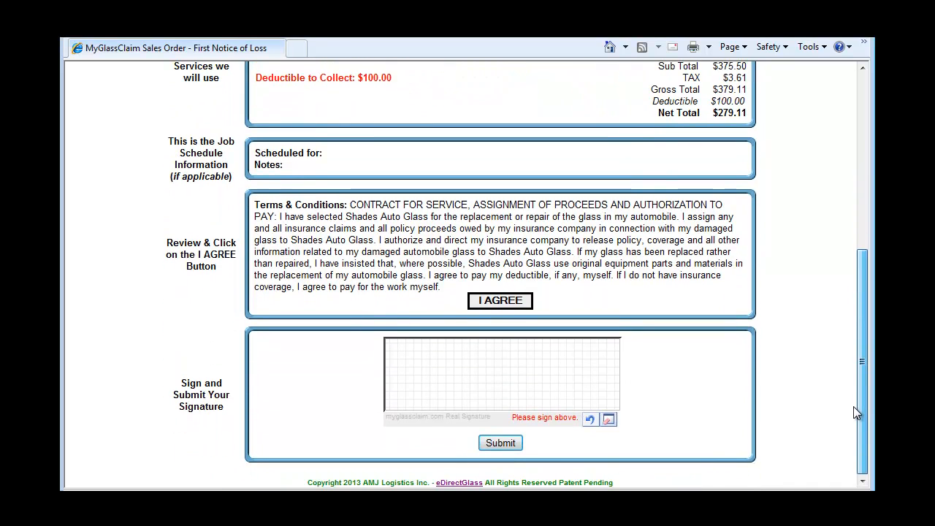
mouse_move(424, 396)
left_mouse_down()
mouse_move(441, 347)
mouse_move(443, 381)
mouse_move(464, 382)
left_mouse_up()
mouse_move(525, 374)
left_mouse_down()
mouse_move(562, 362)
mouse_move(572, 380)
left_mouse_up()
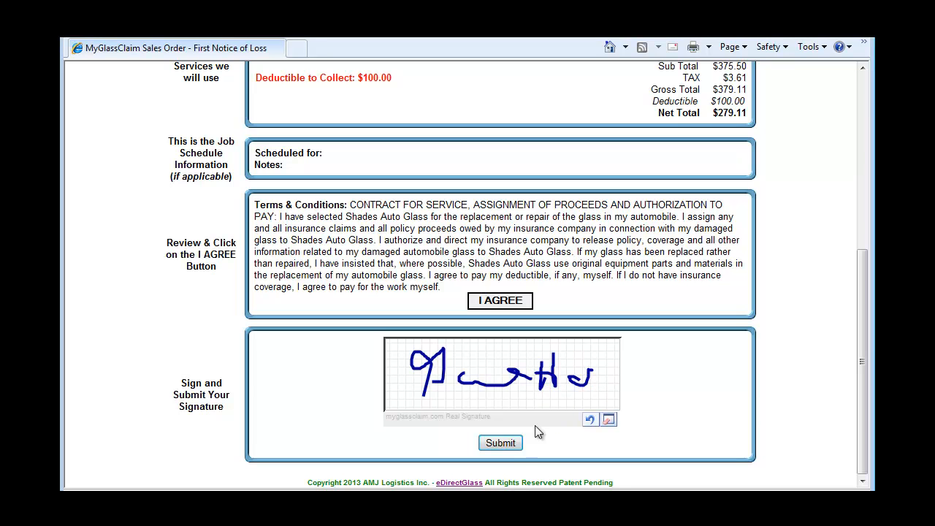
left_click(502, 444)
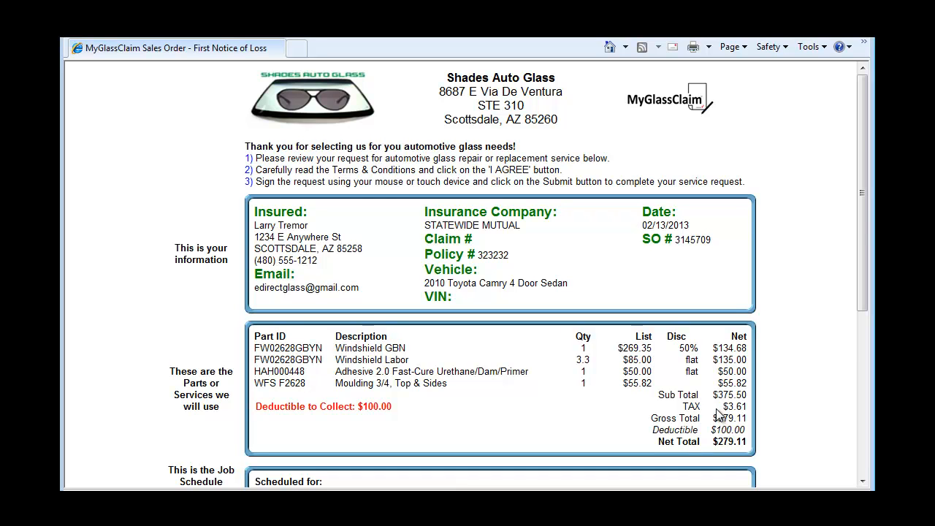
left_click_drag(861, 274, 861, 446)
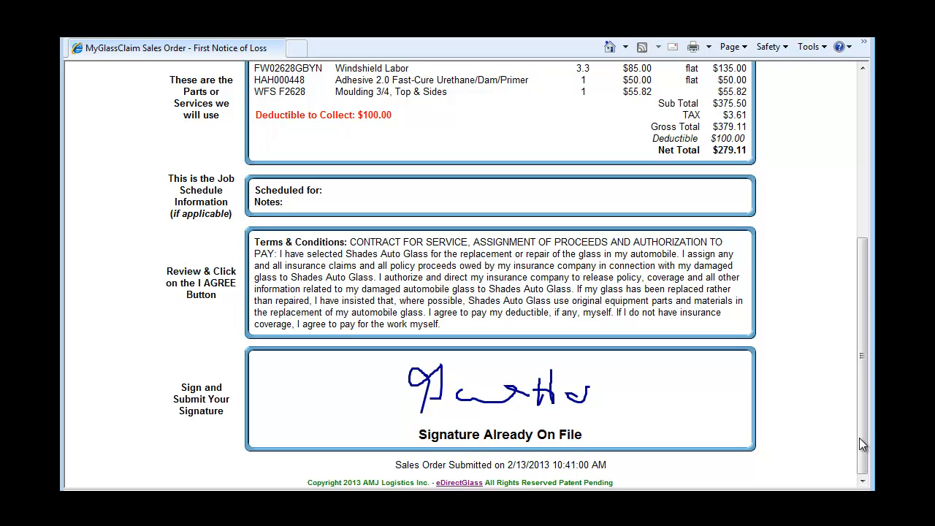
left_click_drag(861, 419, 869, 227)
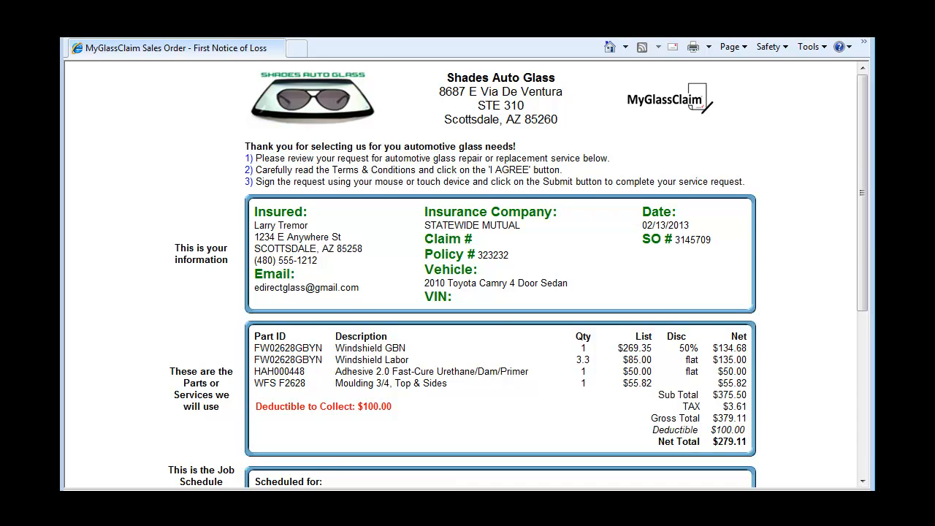
key("alt+F4")
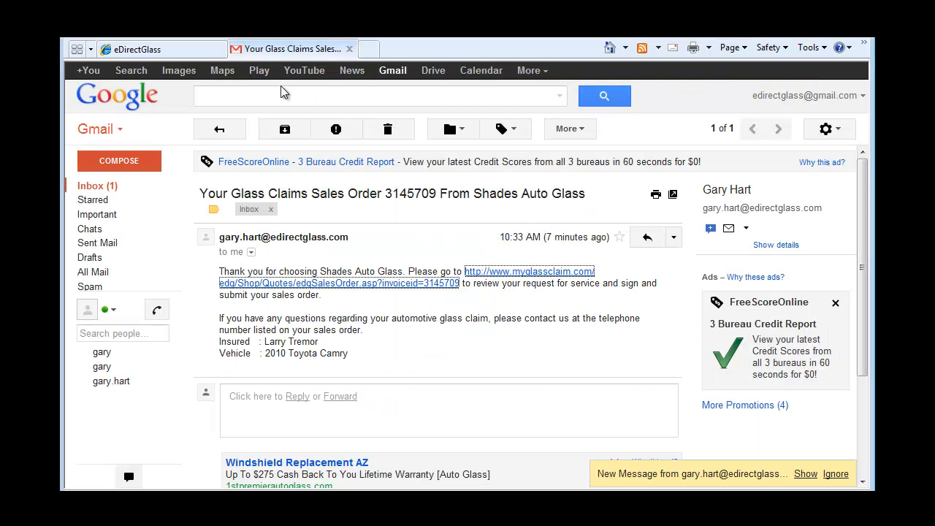
left_click(106, 187)
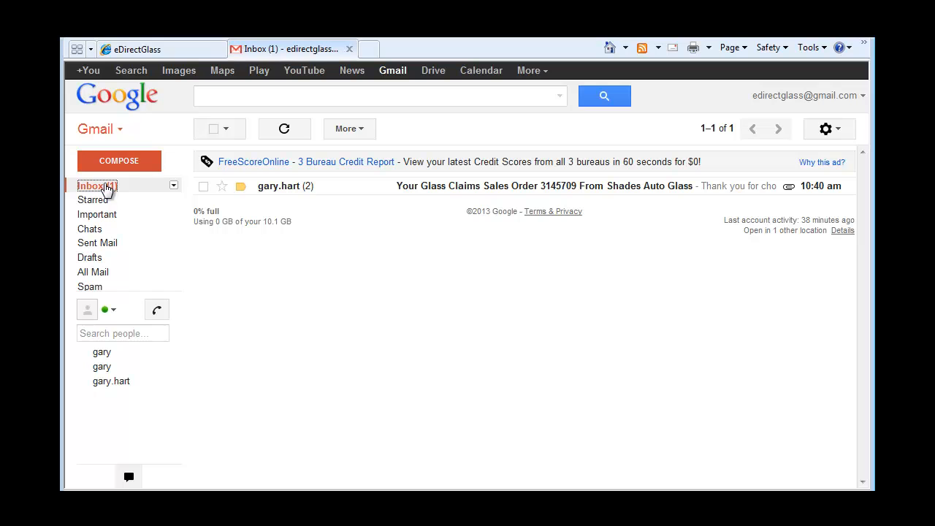
left_click(294, 186)
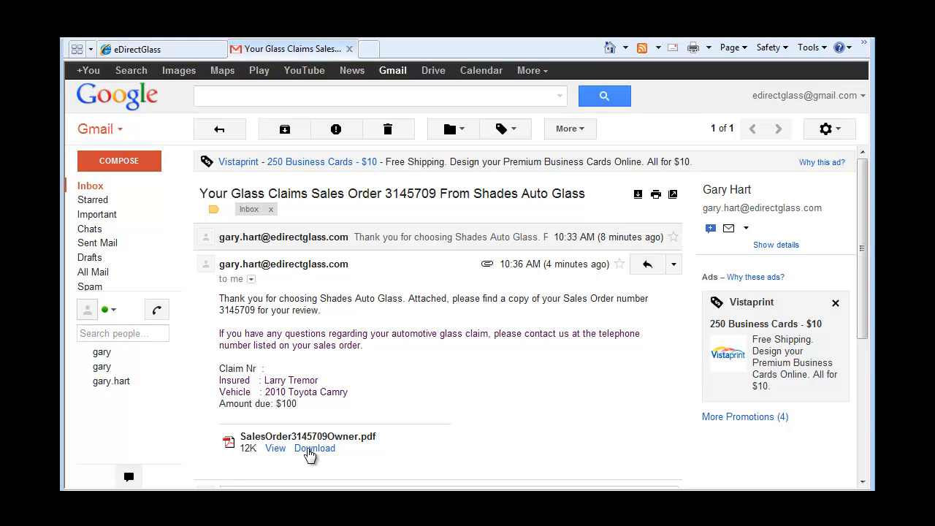
left_click(307, 449)
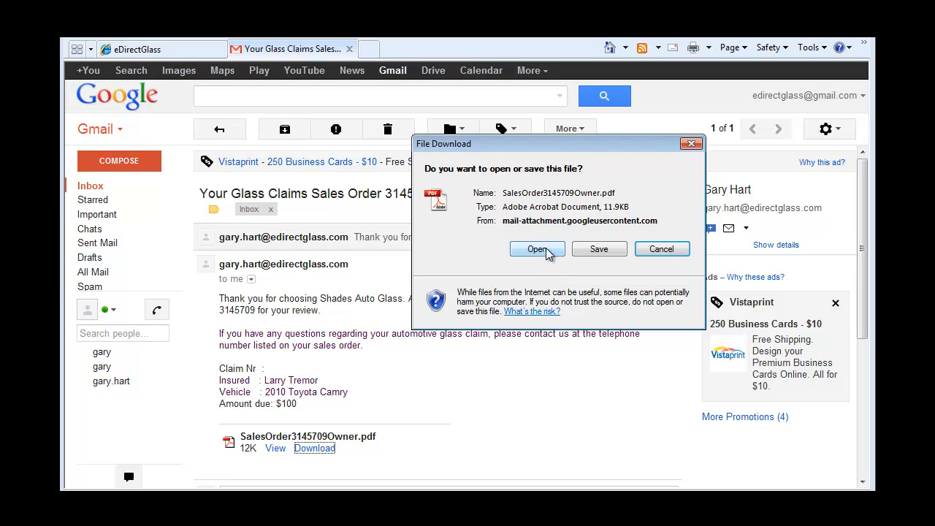
left_click(546, 249)
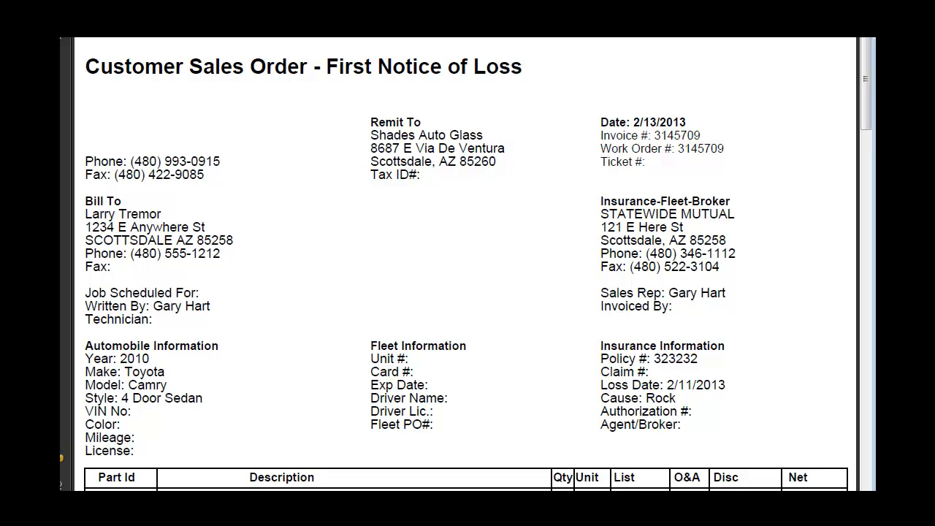
Review both signed sales order PDF pages, then close Reader and return to the eDirectGlass quote
key("ctrl+minus")
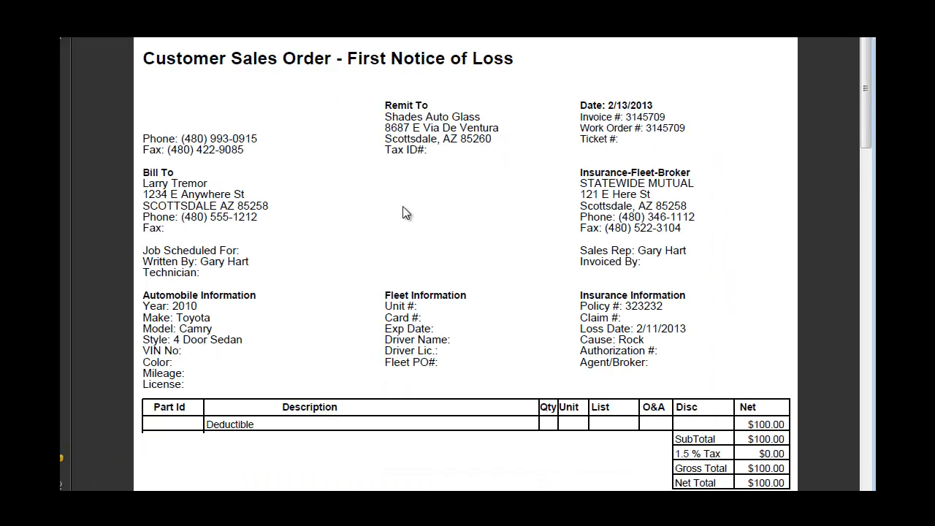
scroll(406, 270, "down", 2)
scroll(407, 269, "down", 1)
scroll(409, 270, "down", 1)
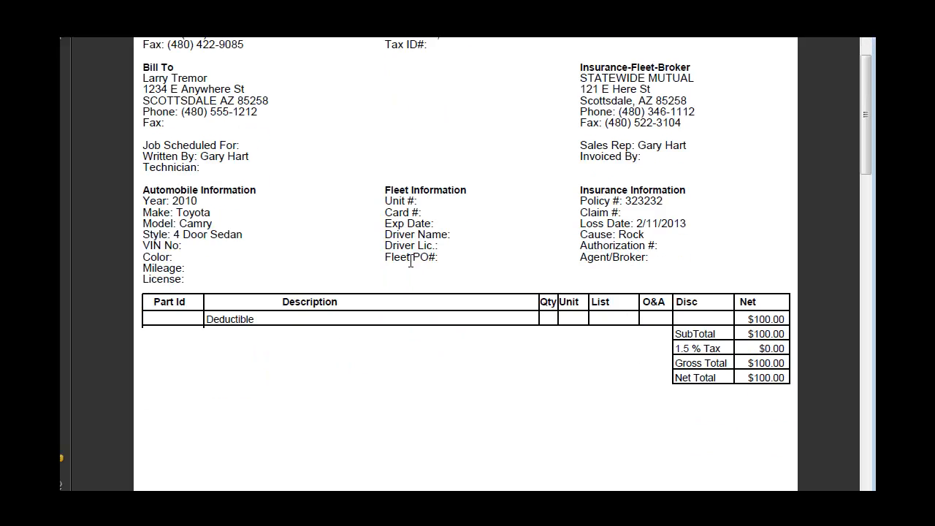
scroll(411, 262, "down", 10)
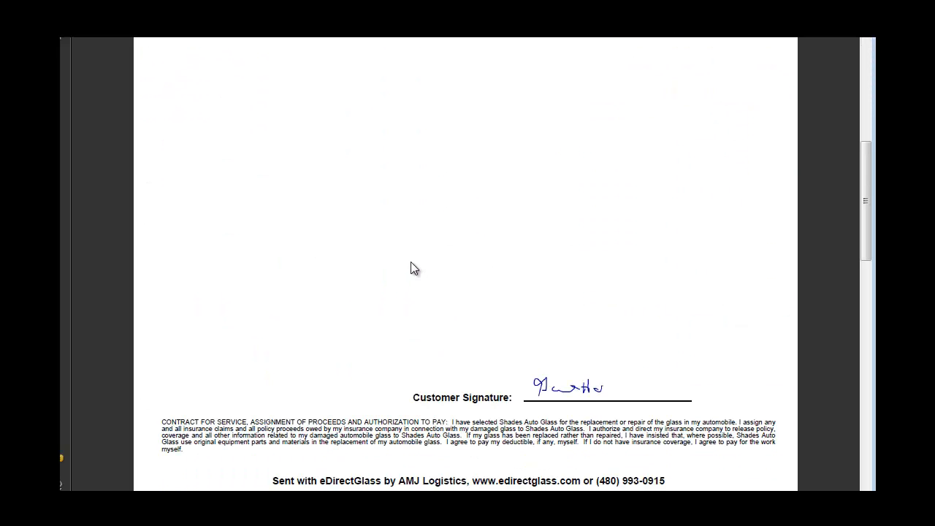
scroll(411, 263, "down", 11)
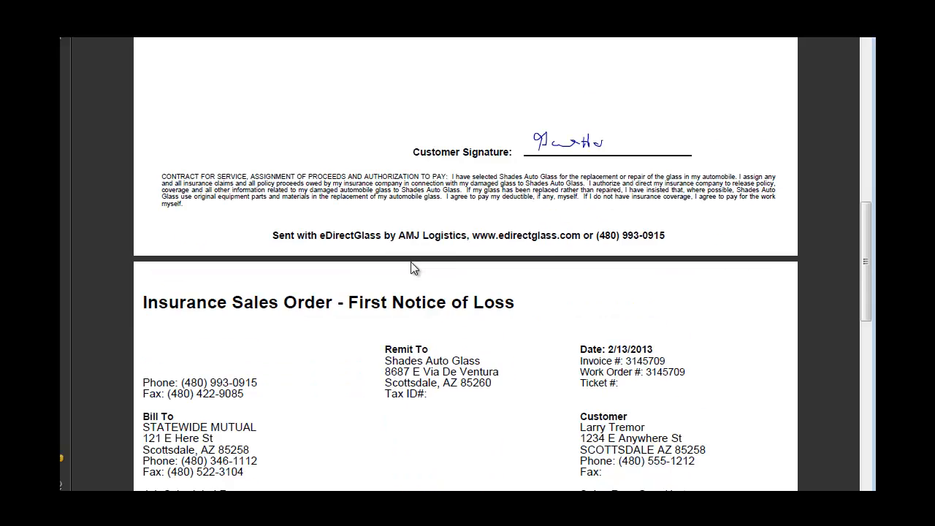
scroll(411, 261, "down", 5)
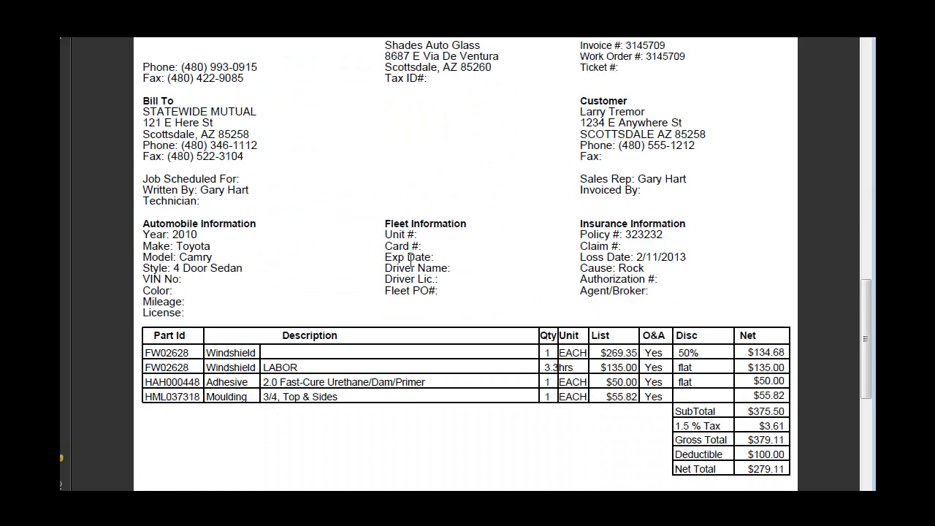
scroll(411, 260, "down", 1)
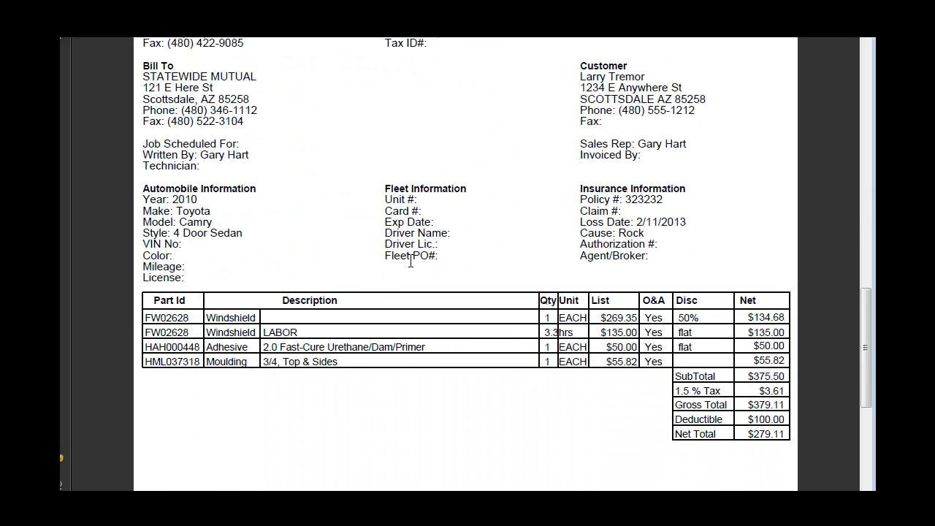
scroll(410, 261, "down", 10)
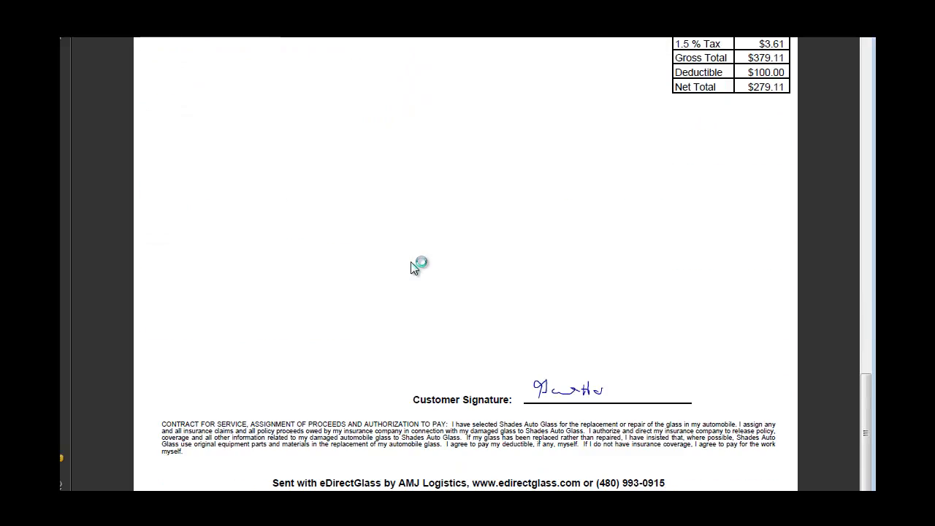
scroll(410, 269, "up", 20)
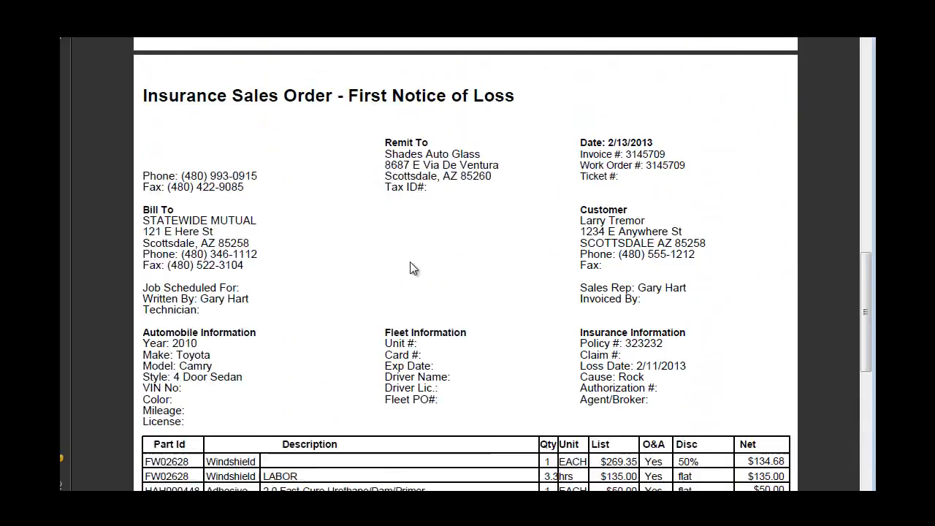
scroll(410, 261, "up", 7)
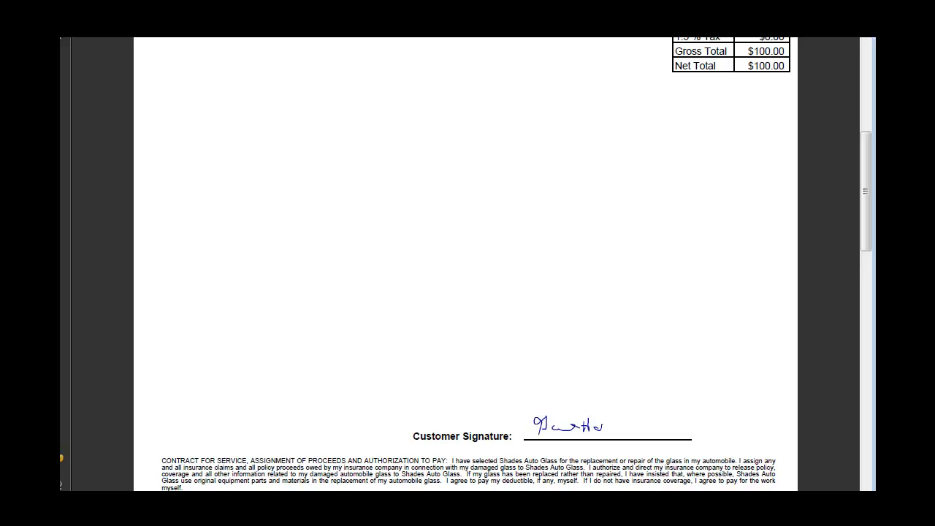
key("alt+F4")
left_click(201, 52)
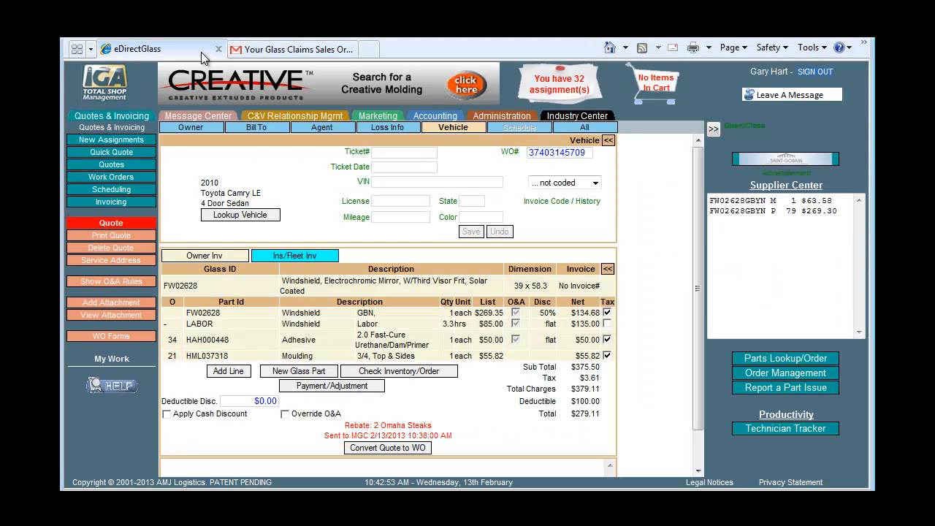
Show job 3145709's attachments and select the SalesOrder3145709.pdf description field
left_click(142, 320)
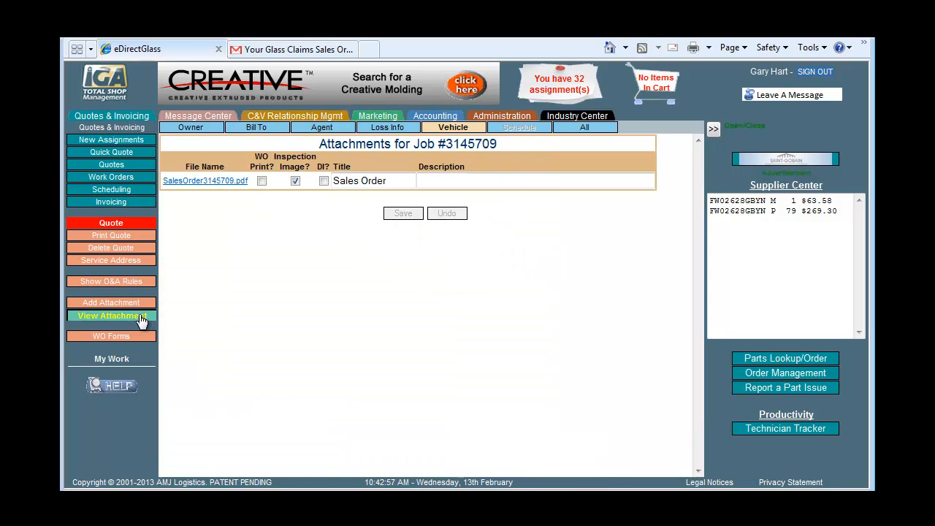
left_click(468, 178)
View the two-page SalesOrder3145709.pdf attachment, then go to the Quotes list
left_click(201, 182)
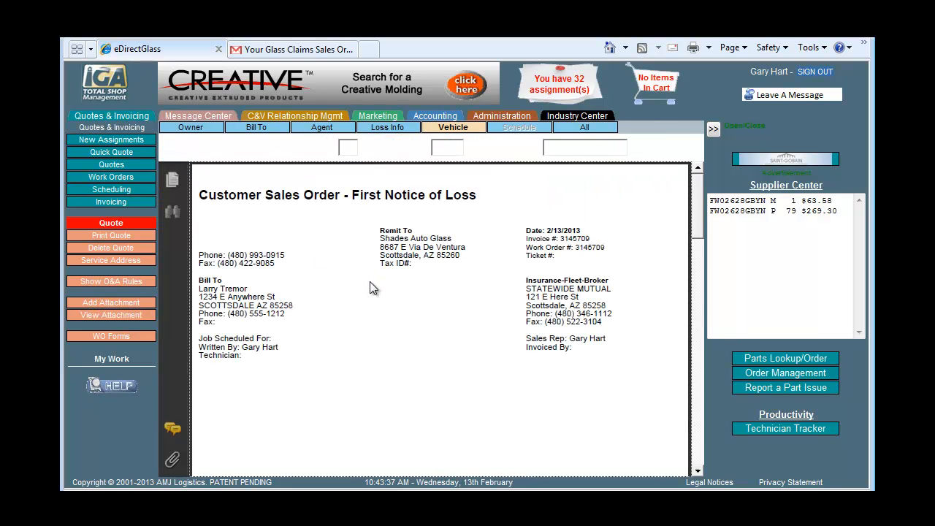
mouse_move(701, 208)
left_mouse_down()
mouse_move(696, 445)
mouse_move(695, 191)
left_mouse_up()
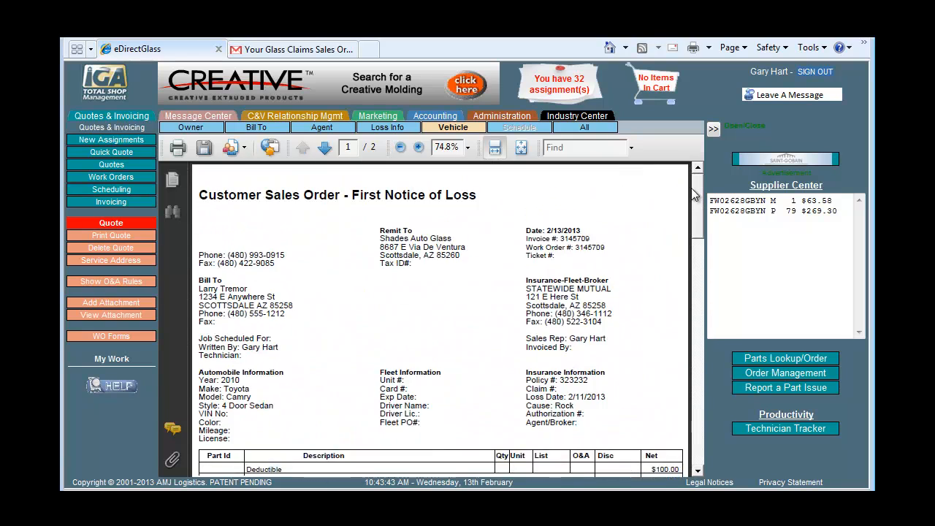
left_click(91, 171)
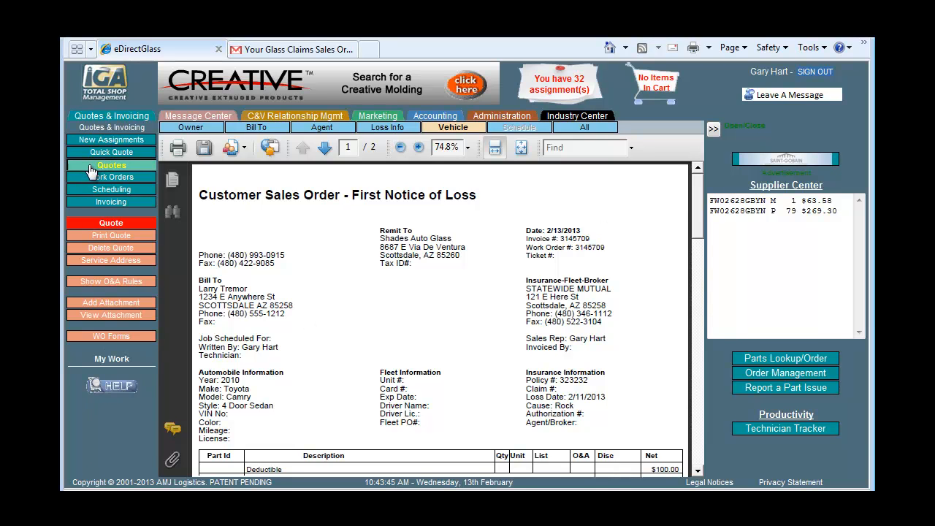